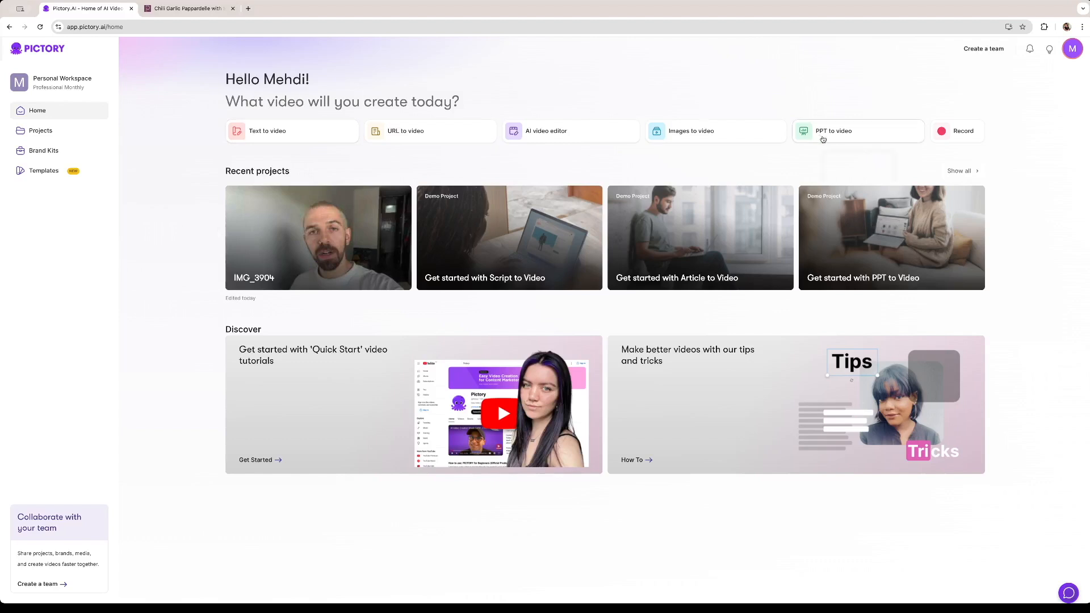
Start a new video project from a URL
{"action": "mouse_move", "coordinate": [861, 140]}
{"action": "mouse_move", "coordinate": [566, 128]}
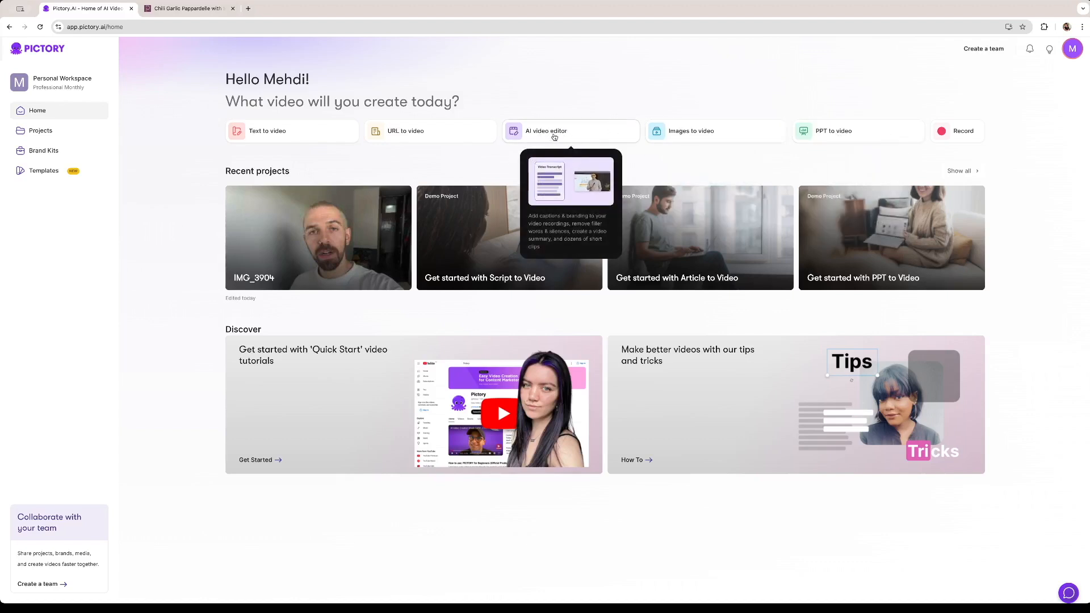
{"action": "mouse_move", "coordinate": [263, 135]}
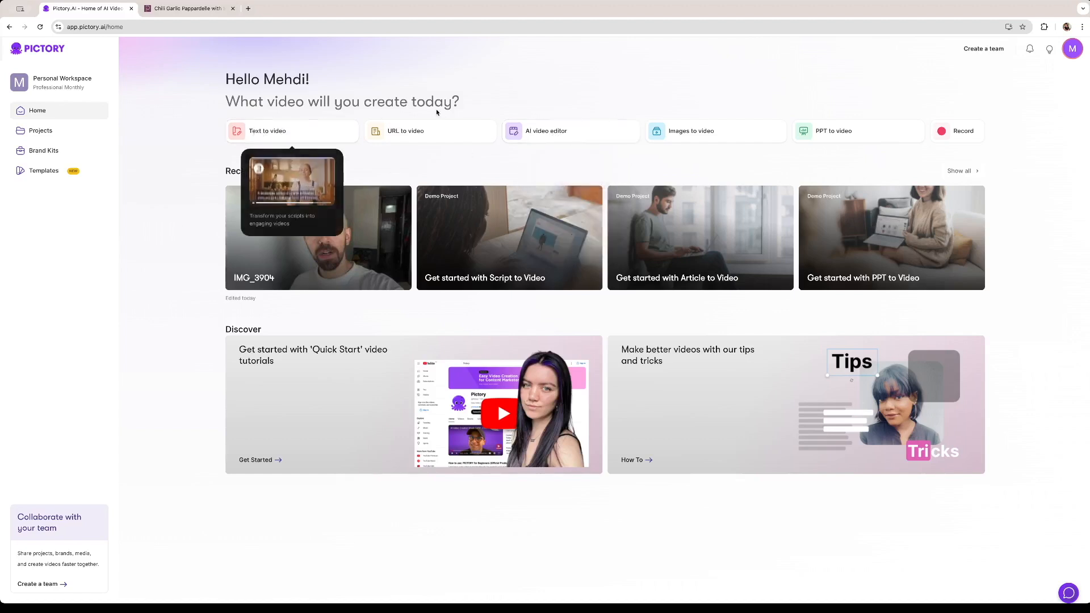
{"action": "mouse_move", "coordinate": [447, 143]}
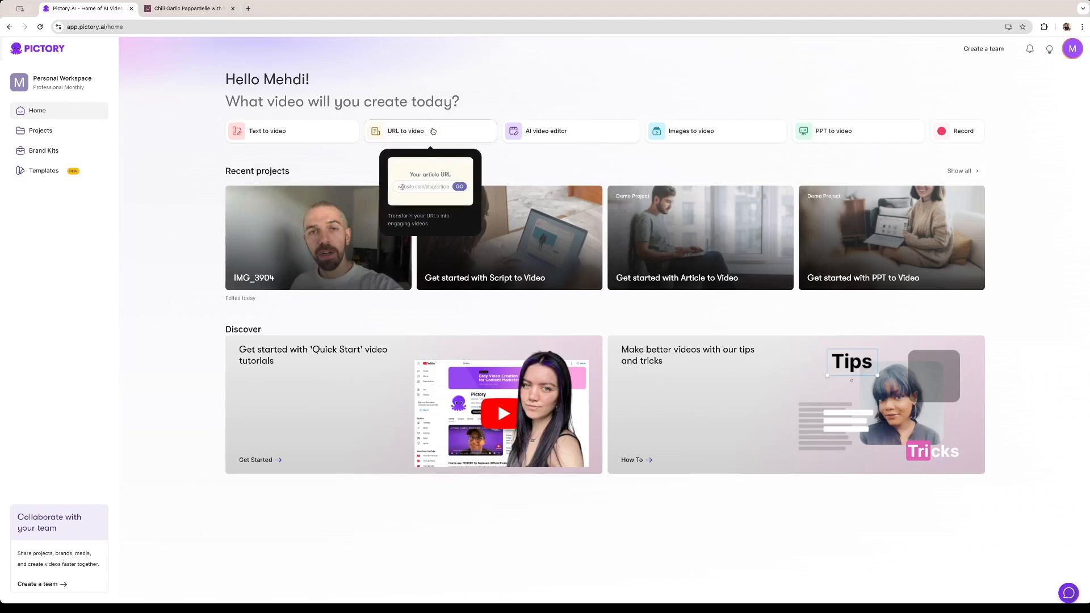
{"action": "left_click", "coordinate": [418, 136]}
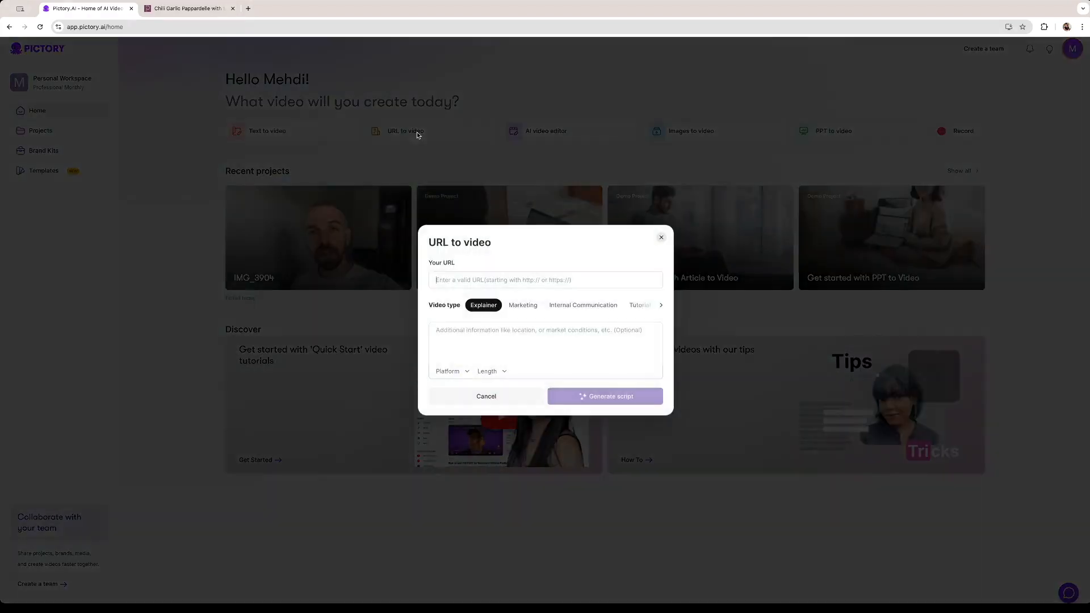
Copy the web address of the Chili Garlic Pappardelle recipe page on pinchofyum.com and paste it as the source URL for the video
{"action": "key", "text": "ctrl+Tab"}
{"action": "scroll", "coordinate": [502, 232], "scroll_direction": "up", "scroll_amount": 15}
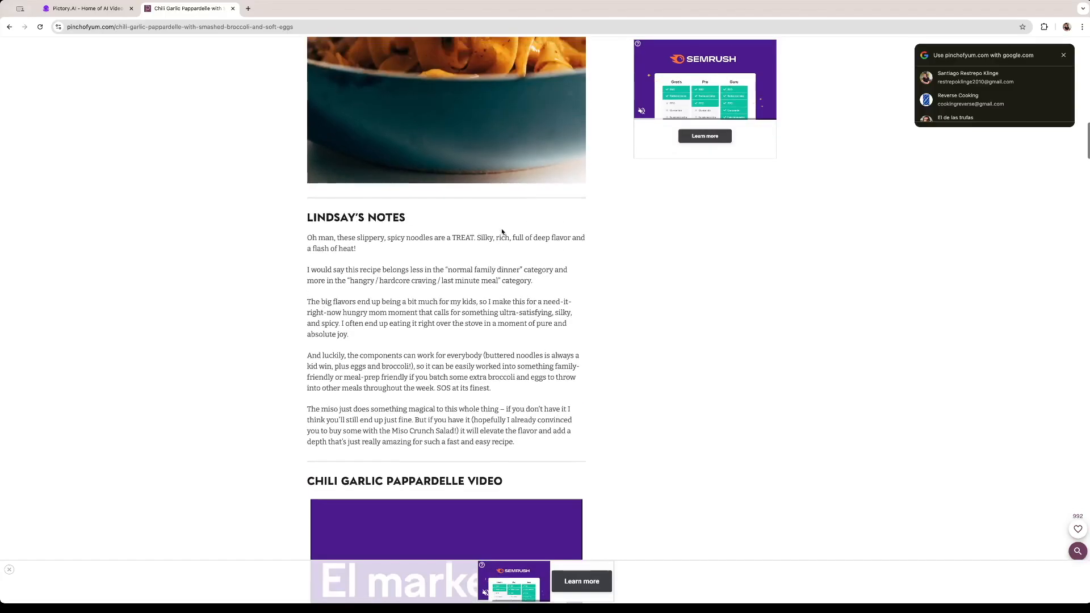
{"action": "scroll", "coordinate": [502, 232], "scroll_direction": "up", "scroll_amount": 8}
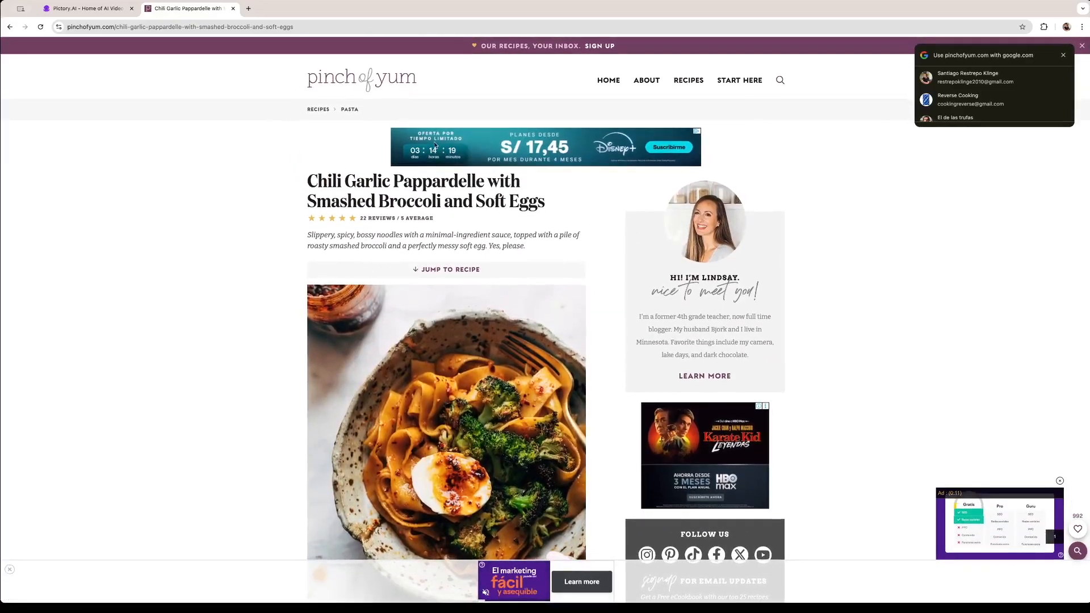
{"action": "scroll", "coordinate": [492, 254], "scroll_direction": "down", "scroll_amount": 12}
{"action": "scroll", "coordinate": [492, 257], "scroll_direction": "up", "scroll_amount": 10}
{"action": "scroll", "coordinate": [492, 257], "scroll_direction": "up", "scroll_amount": 3}
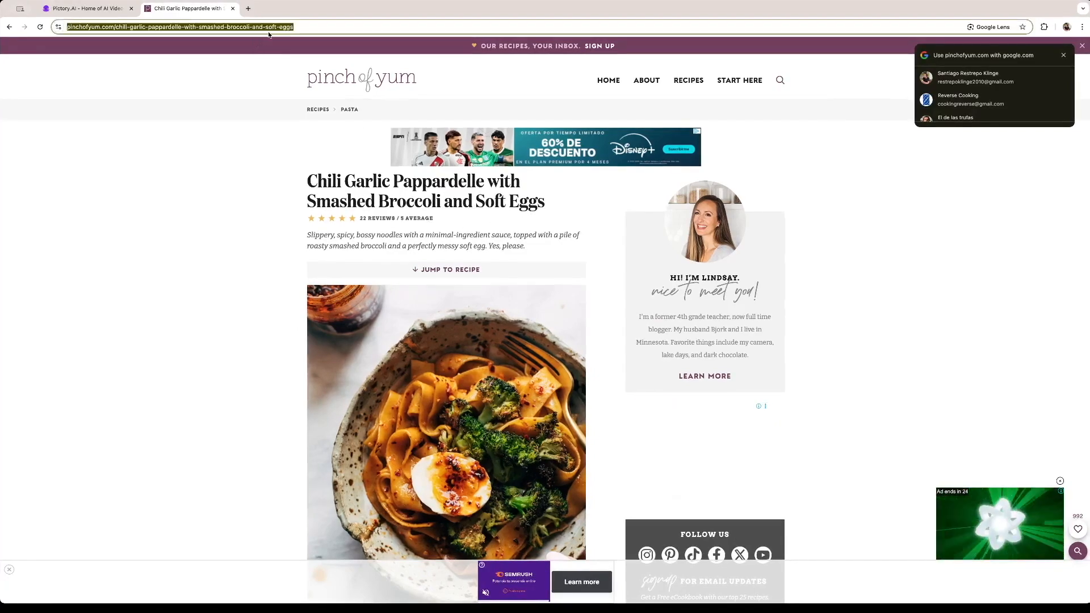
{"action": "left_click", "coordinate": [195, 27]}
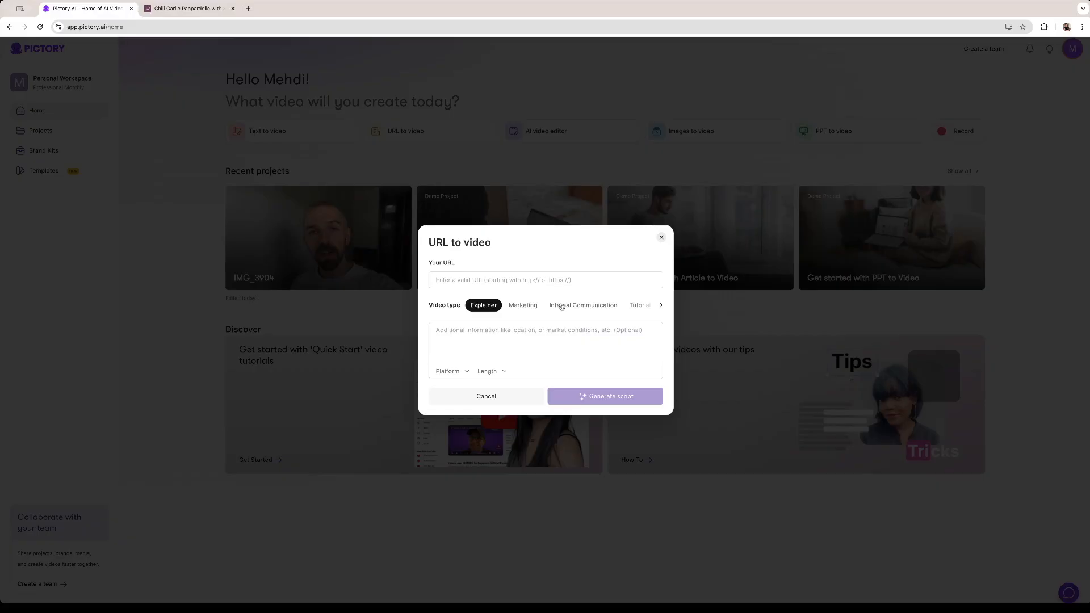
{"action": "type", "text": "https://pinchofyum.com/chili-garlic-pappardelle-with-smashed-broccoli-and-soft-eggs"}
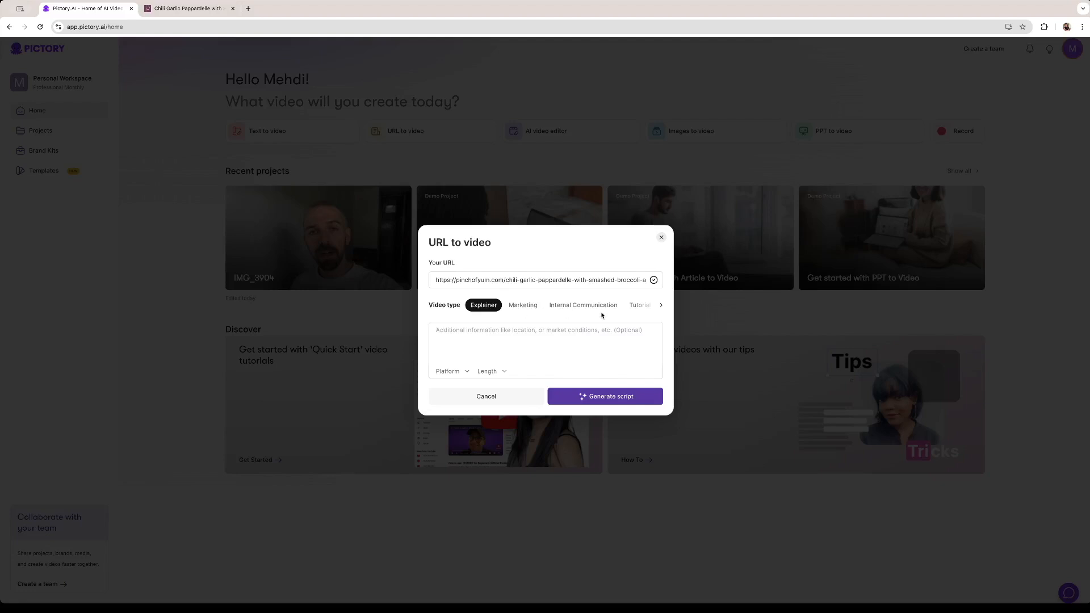
Set the video type to Tutorial
{"action": "left_click", "coordinate": [661, 305]}
{"action": "left_click", "coordinate": [661, 306]}
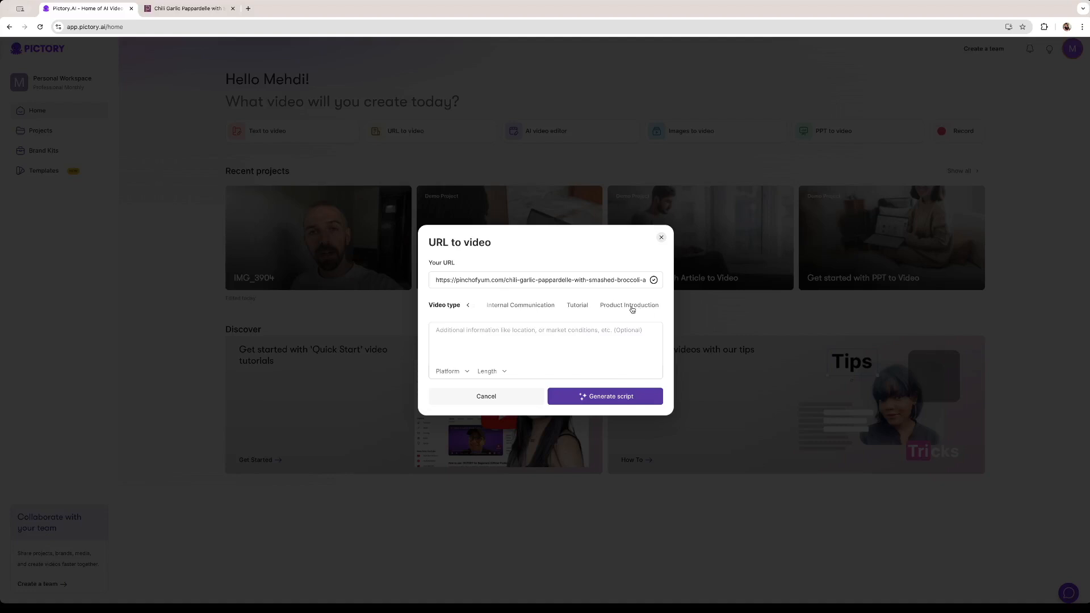
{"action": "scroll", "coordinate": [619, 310], "scroll_direction": "left", "scroll_amount": 1}
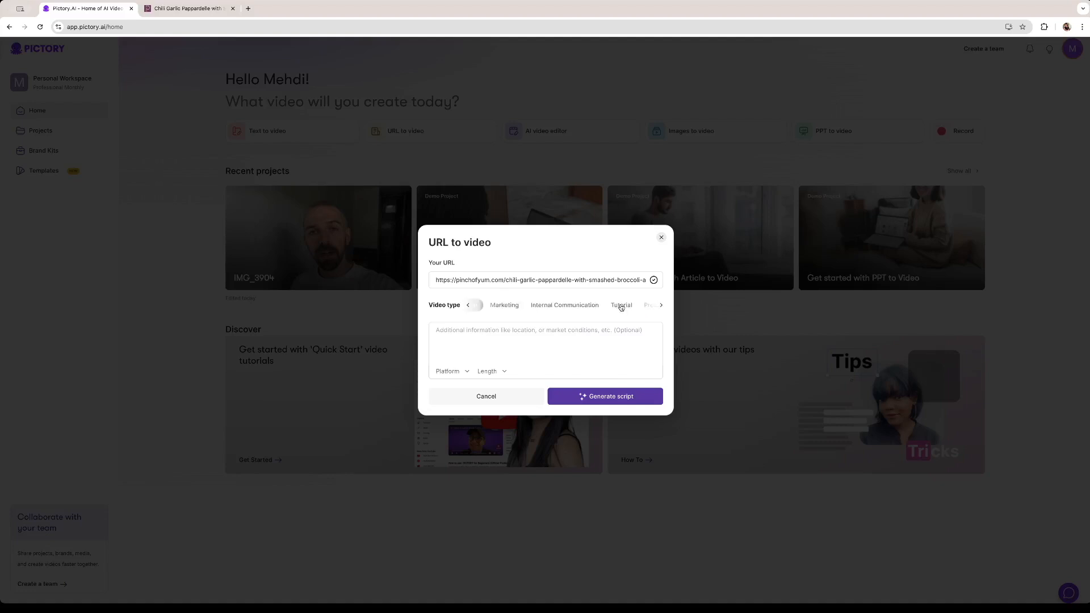
{"action": "left_click", "coordinate": [621, 306]}
Choose YouTube as the target platform for the video
{"action": "left_click", "coordinate": [451, 372]}
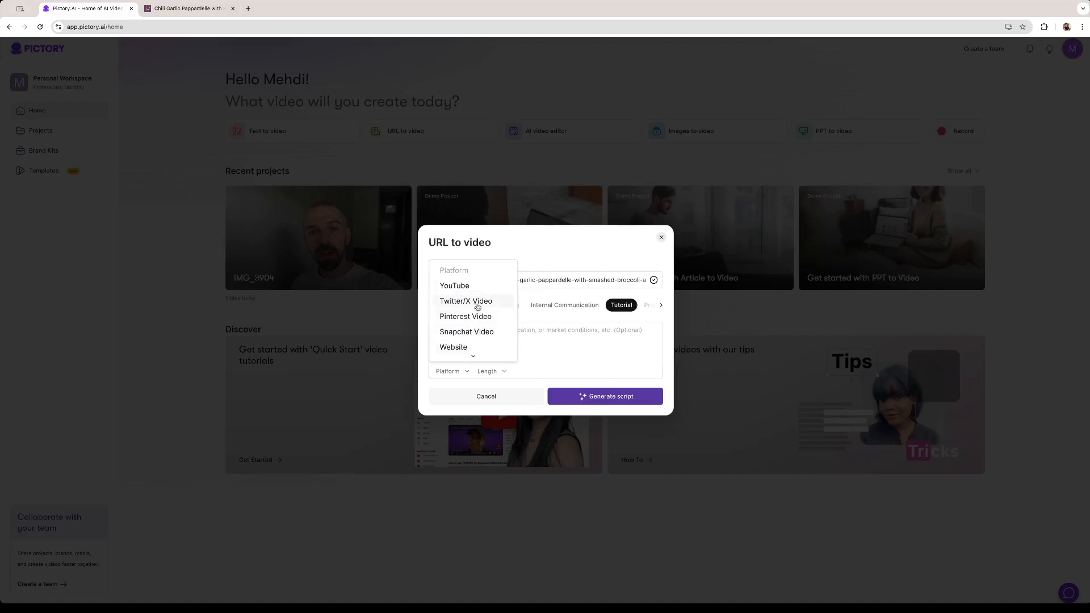
{"action": "scroll", "coordinate": [474, 307], "scroll_direction": "down", "scroll_amount": 2}
{"action": "scroll", "coordinate": [475, 316], "scroll_direction": "down", "scroll_amount": 2}
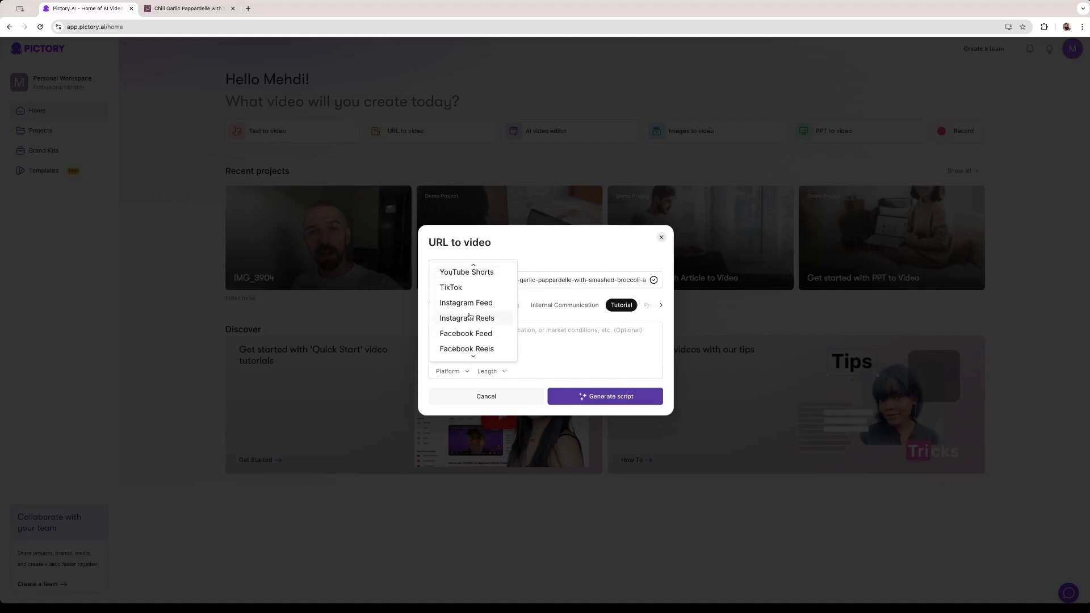
{"action": "scroll", "coordinate": [437, 348], "scroll_direction": "down", "scroll_amount": 2}
{"action": "scroll", "coordinate": [448, 335], "scroll_direction": "up", "scroll_amount": 10}
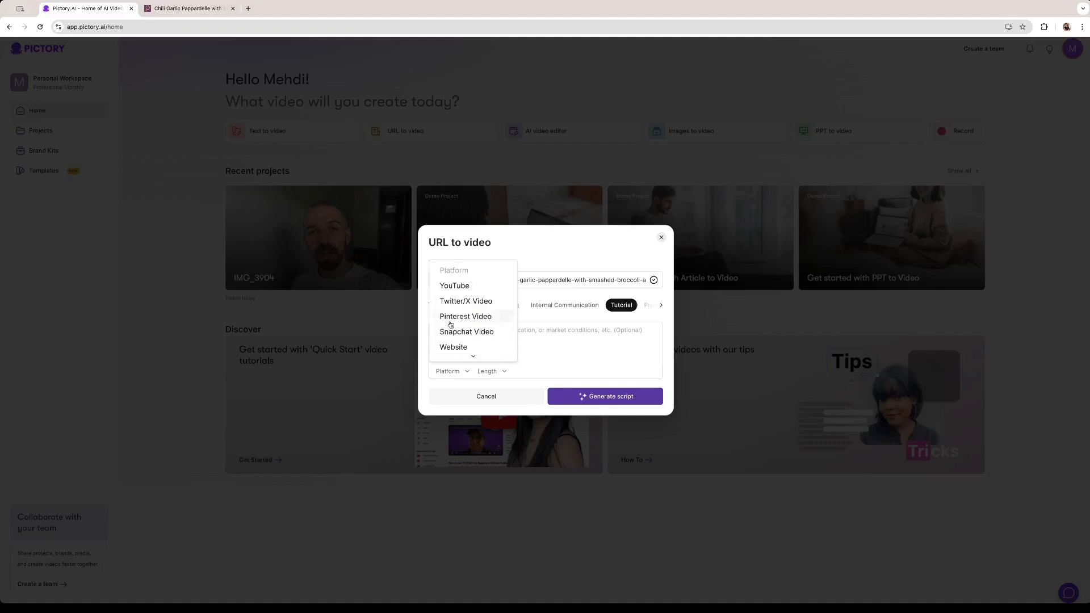
{"action": "left_click", "coordinate": [463, 286]}
Set the video length to 1min and generate the script
{"action": "left_click", "coordinate": [492, 372]}
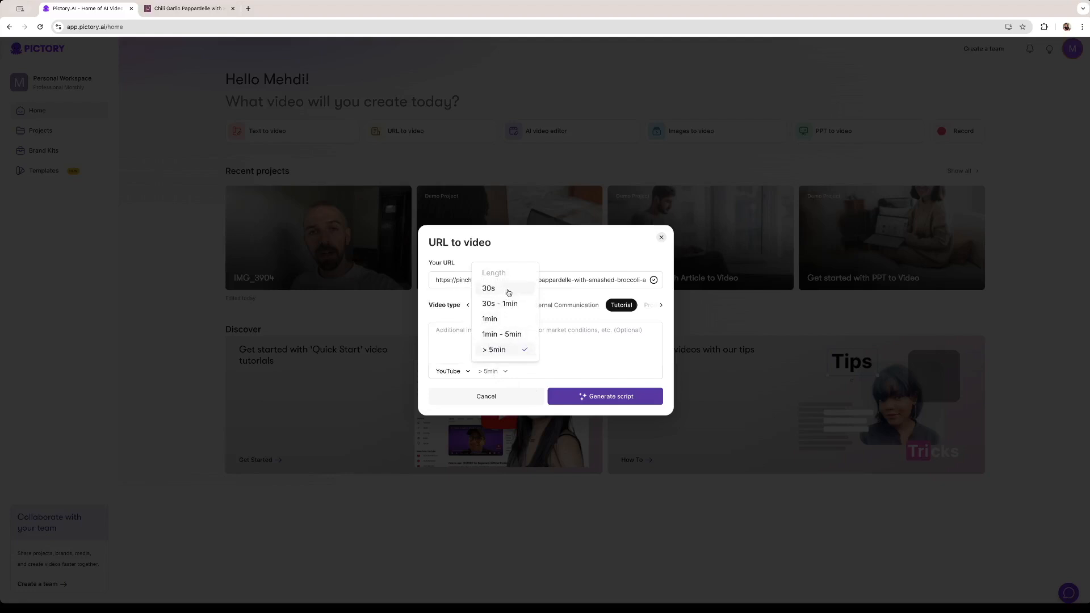
{"action": "left_click", "coordinate": [498, 321]}
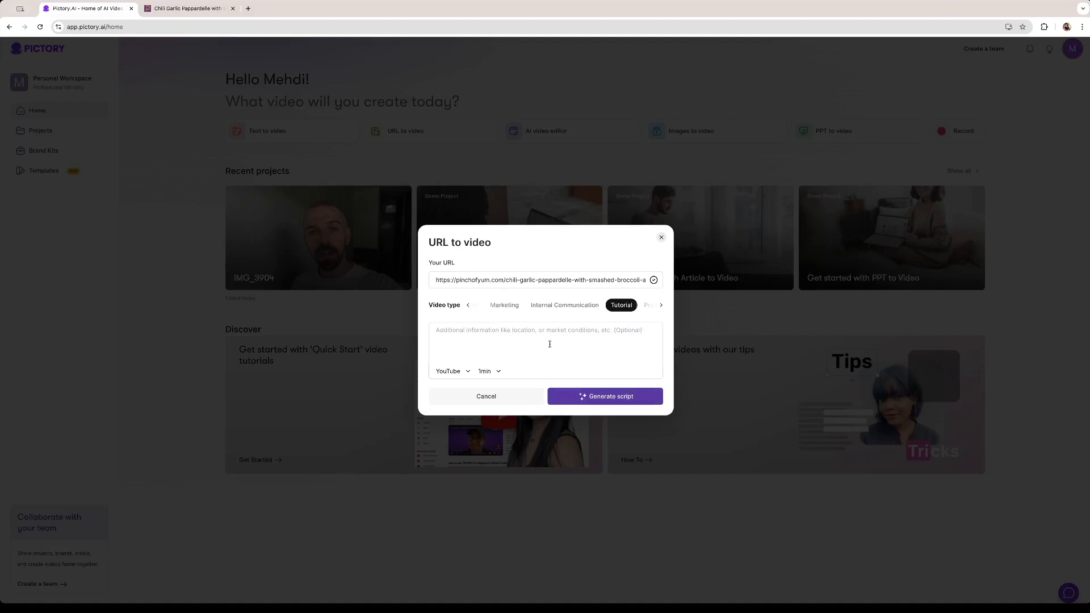
{"action": "left_click", "coordinate": [586, 395]}
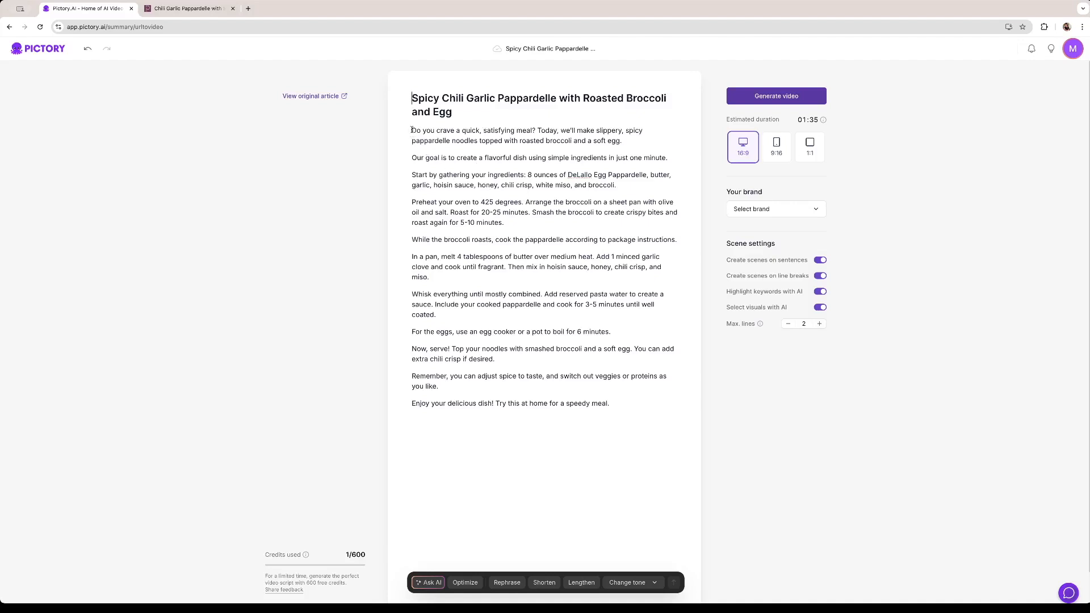
Select the whole script body below the title and ask the AI to "Make it more witty"
{"action": "left_click_drag", "start_coordinate": [623, 403], "coordinate": [412, 132]}
{"action": "left_click", "coordinate": [440, 160]}
{"action": "left_click_drag", "start_coordinate": [609, 404], "coordinate": [392, 130]}
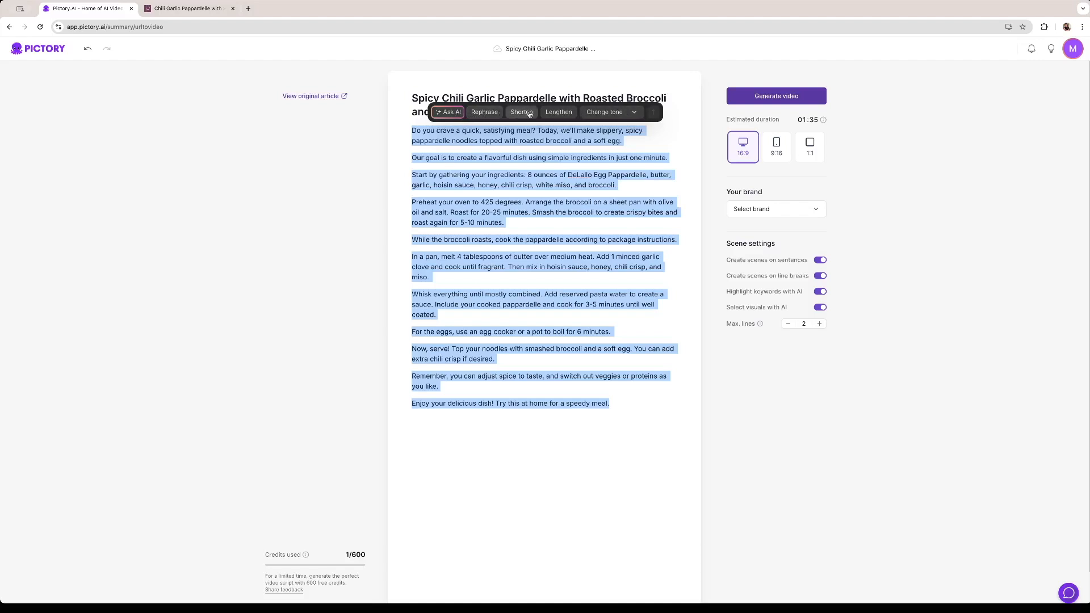
{"action": "left_click", "coordinate": [635, 112]}
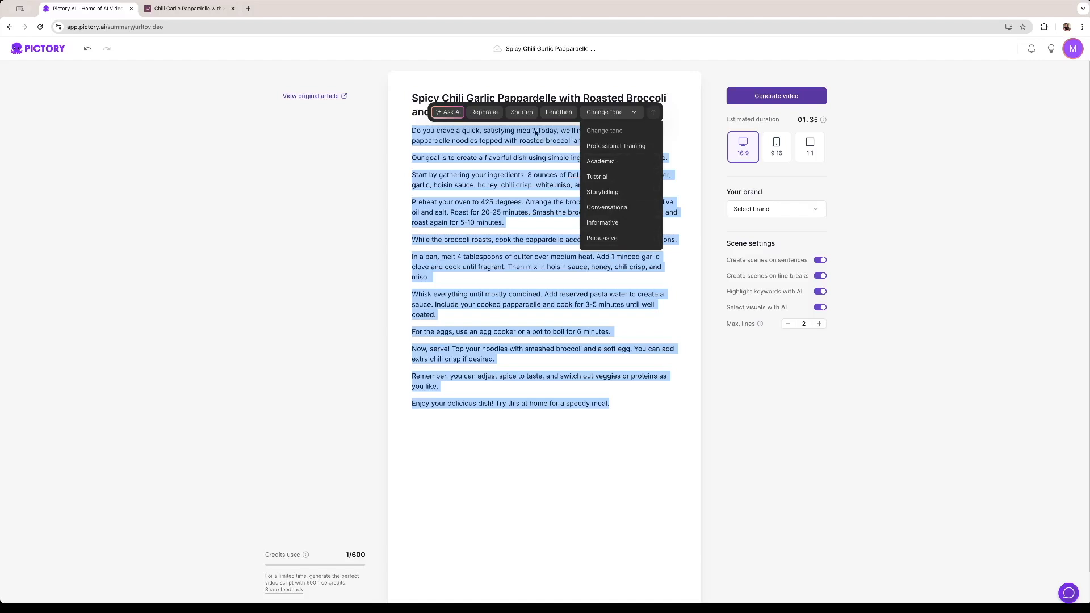
{"action": "left_click", "coordinate": [450, 112]}
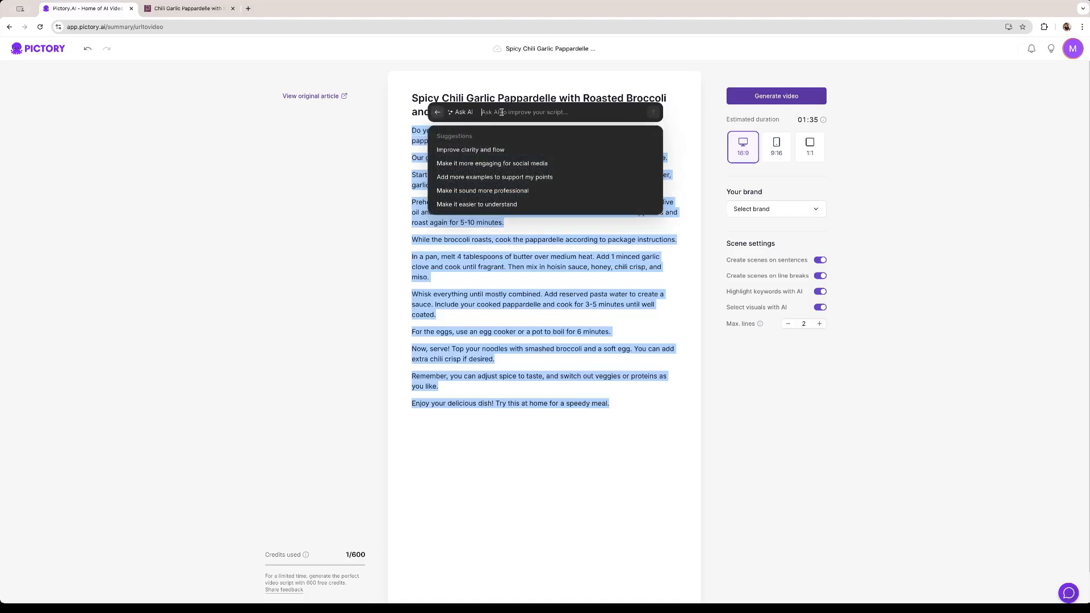
{"action": "type", "text": "Make it more witty"}
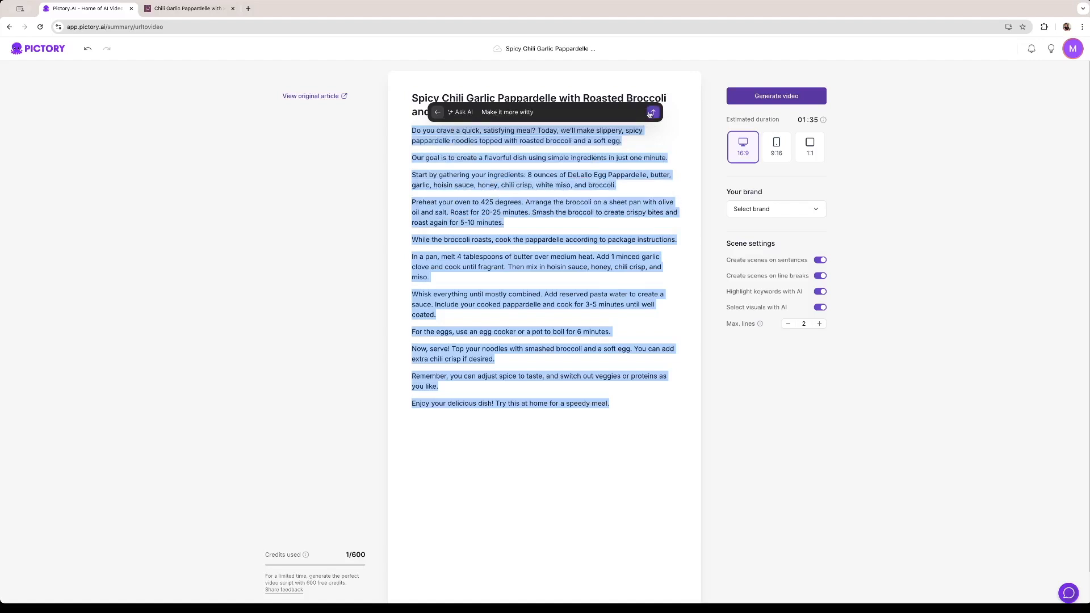
{"action": "left_click", "coordinate": [652, 113]}
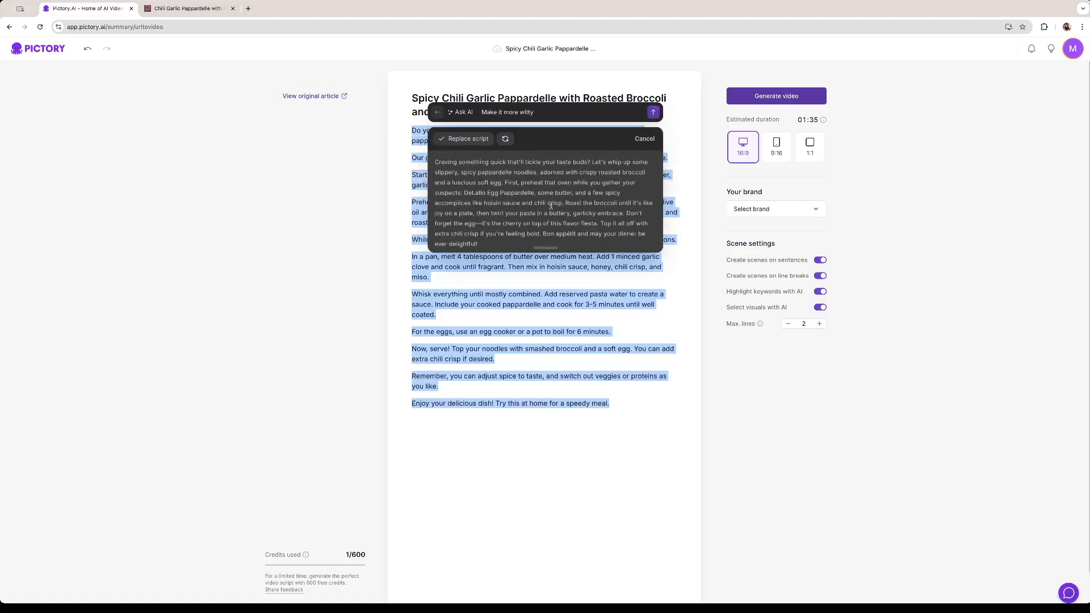
Regenerate the witty rewrite and replace the selected script with the second version
{"action": "scroll", "coordinate": [551, 206], "scroll_direction": "down", "scroll_amount": 1}
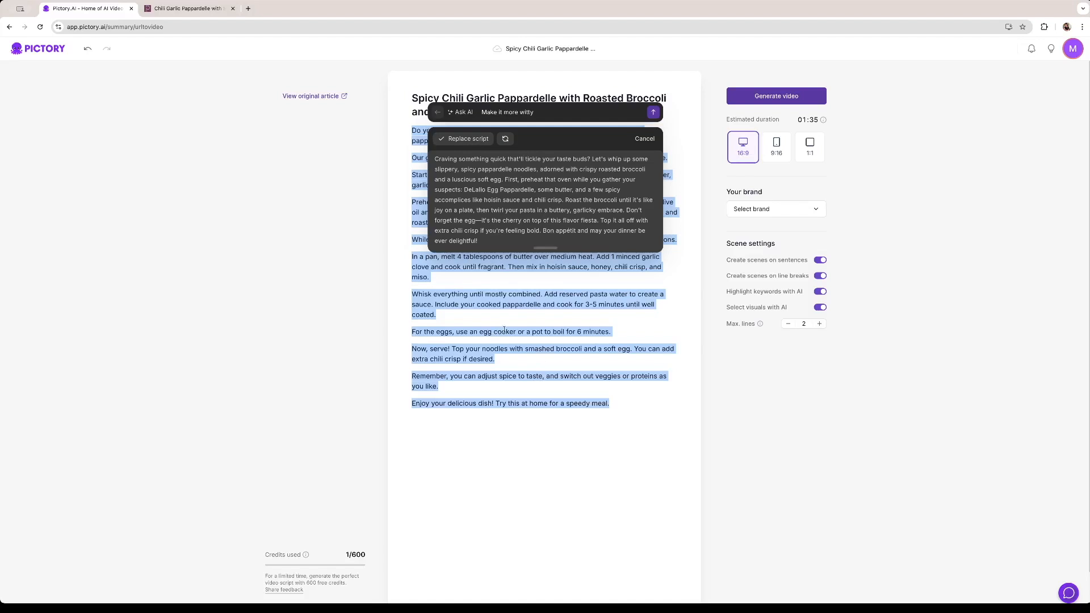
{"action": "left_click", "coordinate": [505, 140]}
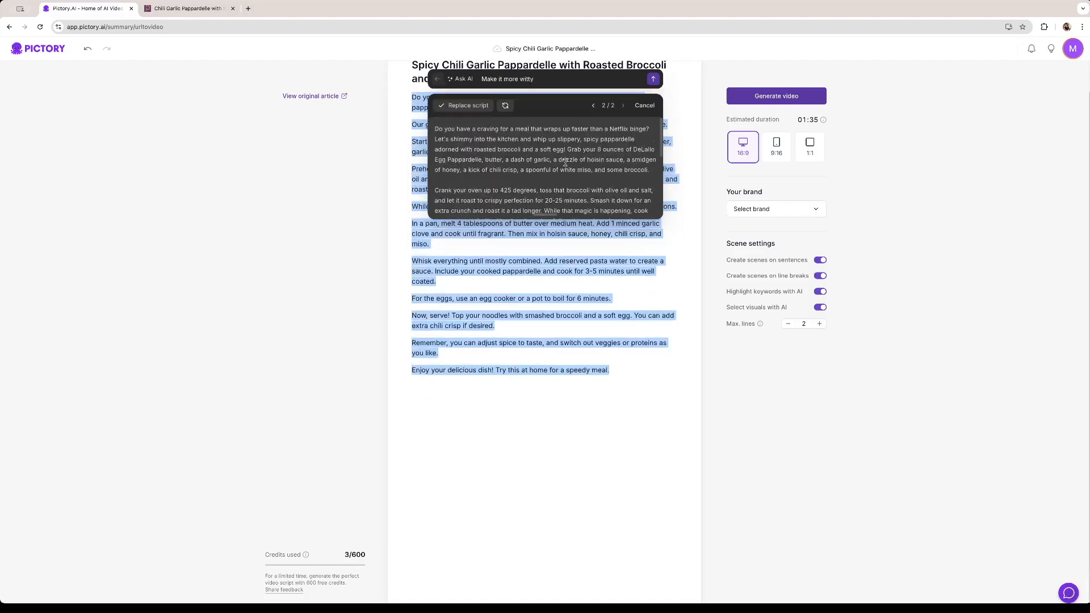
{"action": "left_click", "coordinate": [467, 107]}
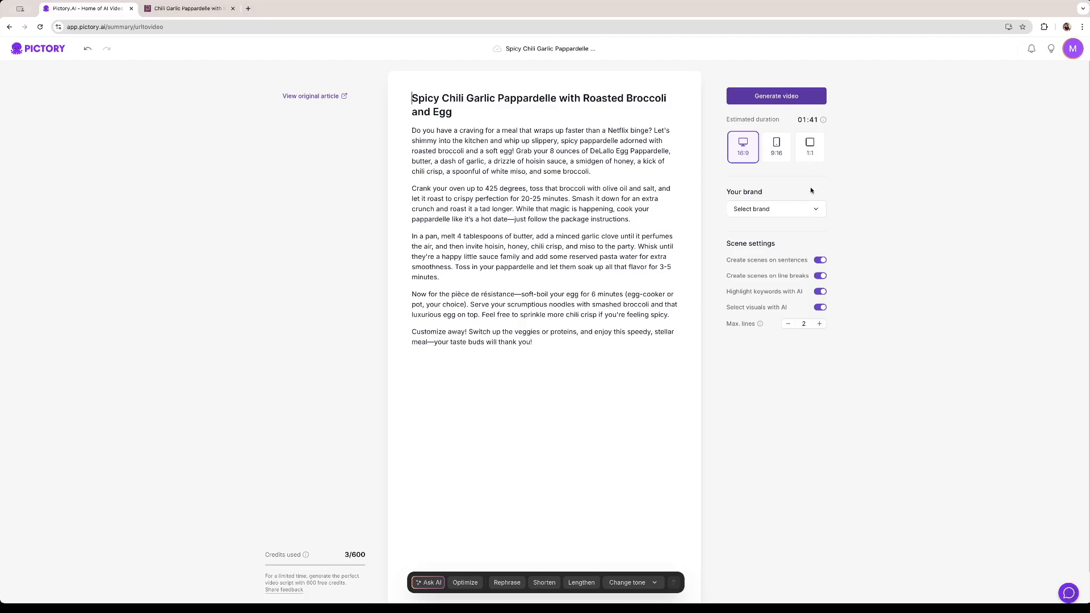
Check the available brands without choosing one, and generate the video from the script
{"action": "left_click", "coordinate": [804, 210]}
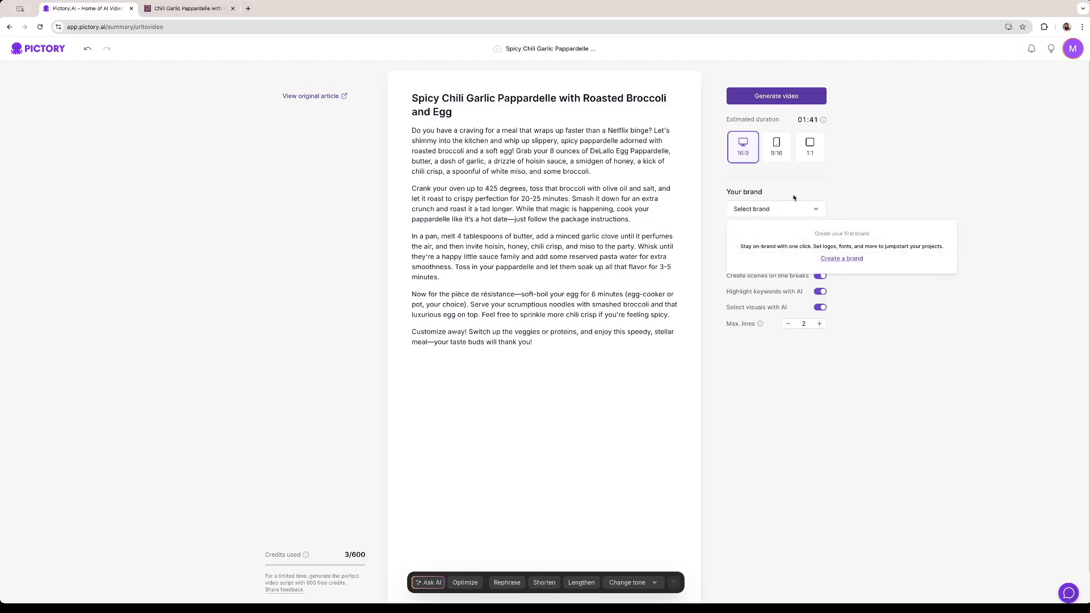
{"action": "left_click", "coordinate": [775, 283]}
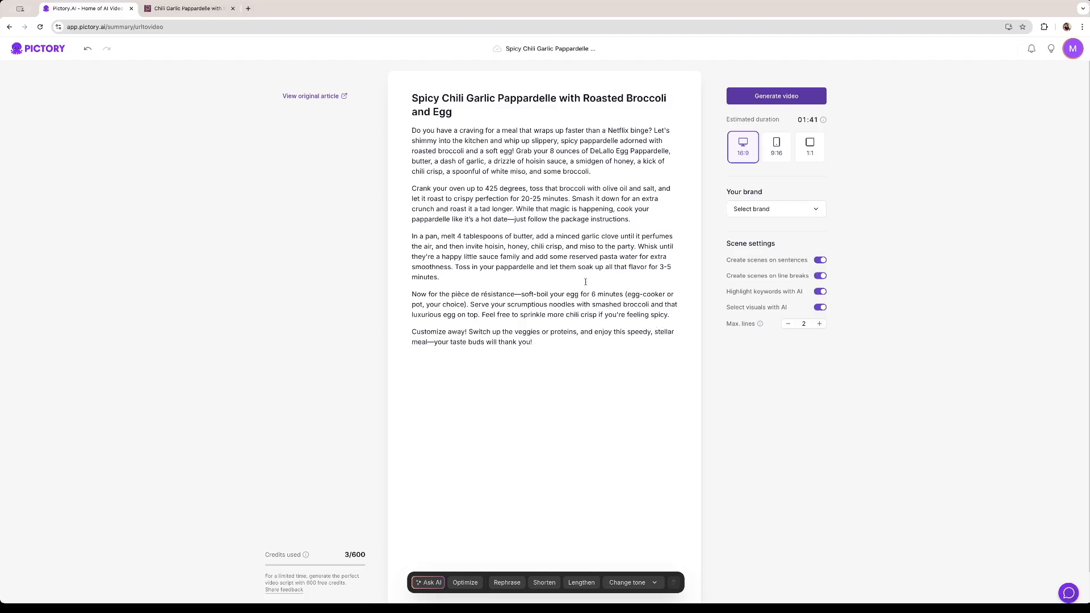
{"action": "left_click", "coordinate": [765, 101]}
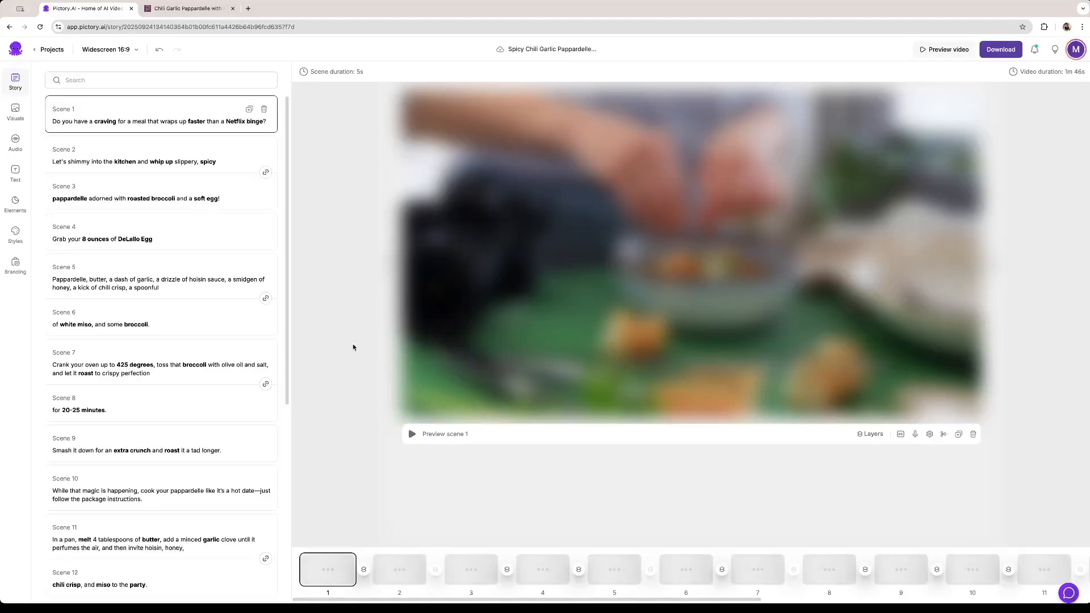
Review the scene texts in the story from scene 1 to scene 19
{"action": "scroll", "coordinate": [174, 256], "scroll_direction": "down", "scroll_amount": 6}
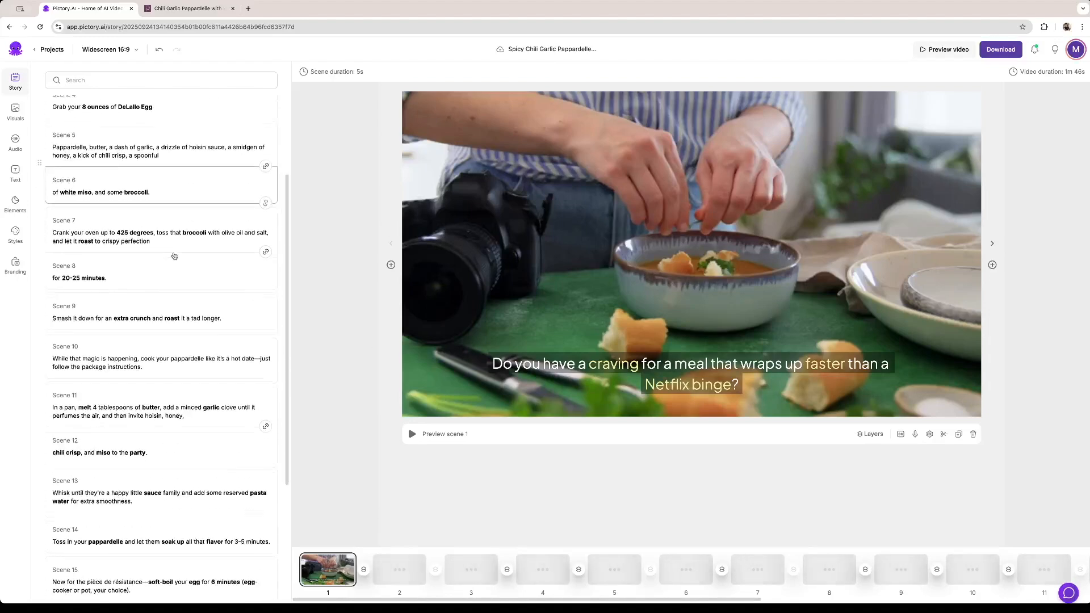
{"action": "scroll", "coordinate": [184, 294], "scroll_direction": "up", "scroll_amount": 6}
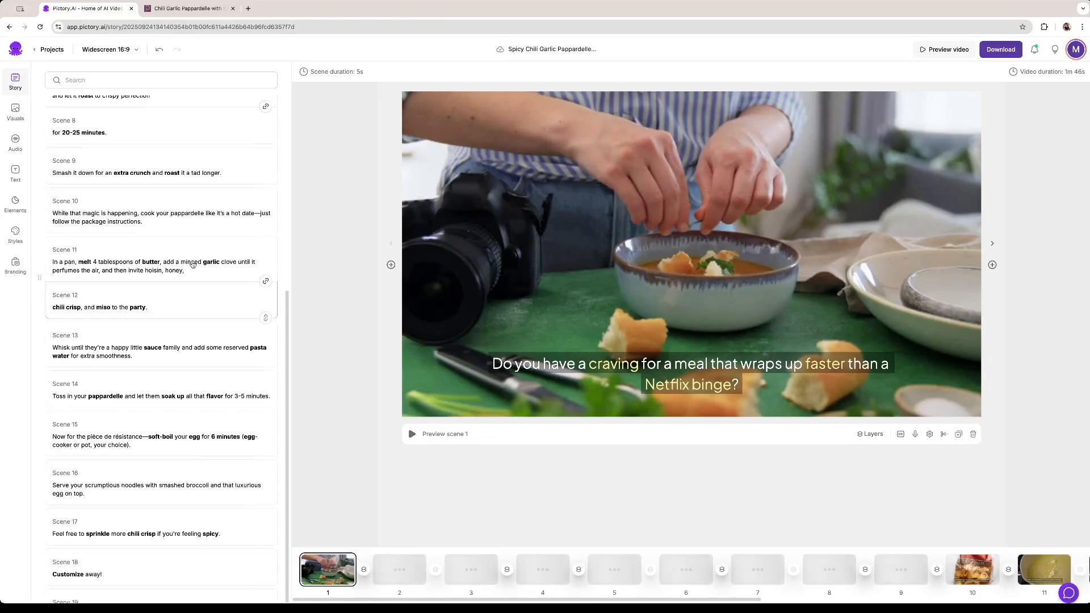
{"action": "scroll", "coordinate": [182, 256], "scroll_direction": "down", "scroll_amount": 6}
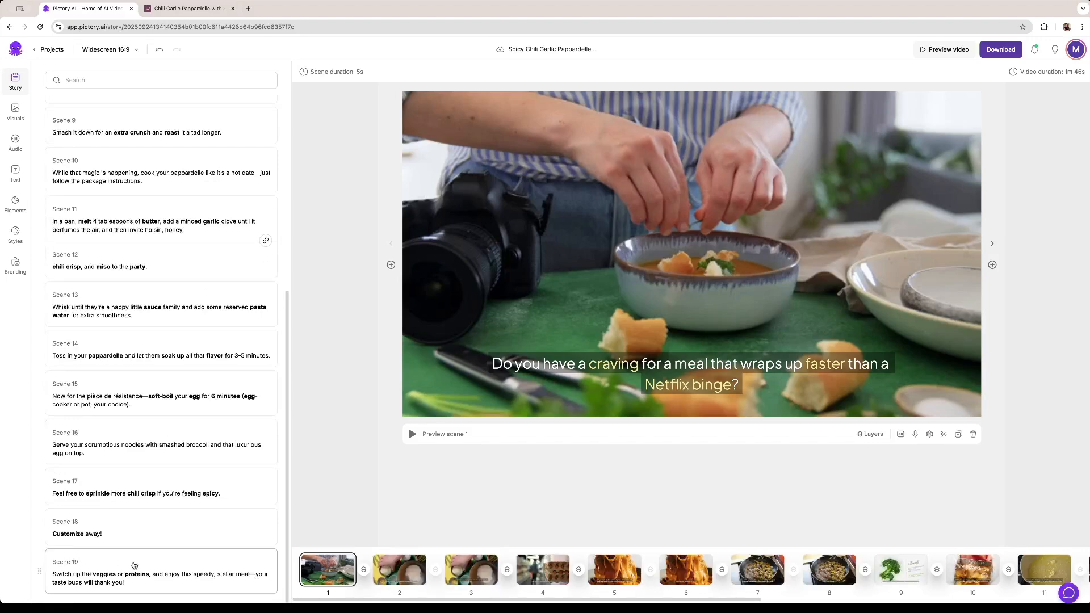
{"action": "scroll", "coordinate": [139, 398], "scroll_direction": "up", "scroll_amount": 6}
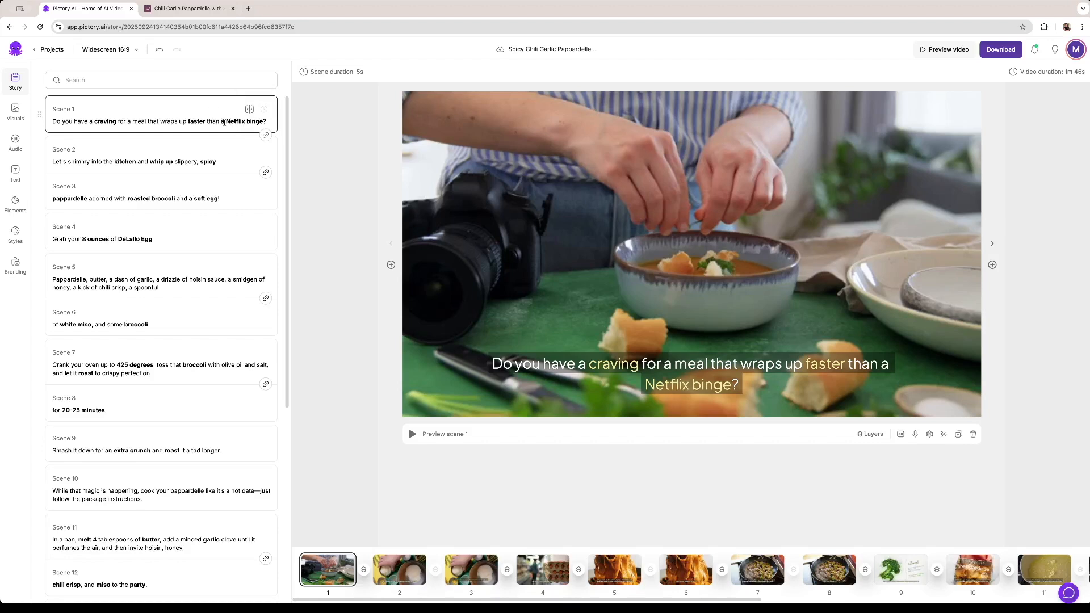
Delete the word "than" from the scene 1 text and preview the scene
{"action": "key", "text": "BackSpace"}
{"action": "key", "text": "BackSpace"}
{"action": "key", "text": "BackSpace"}
{"action": "key", "text": "BackSpace"}
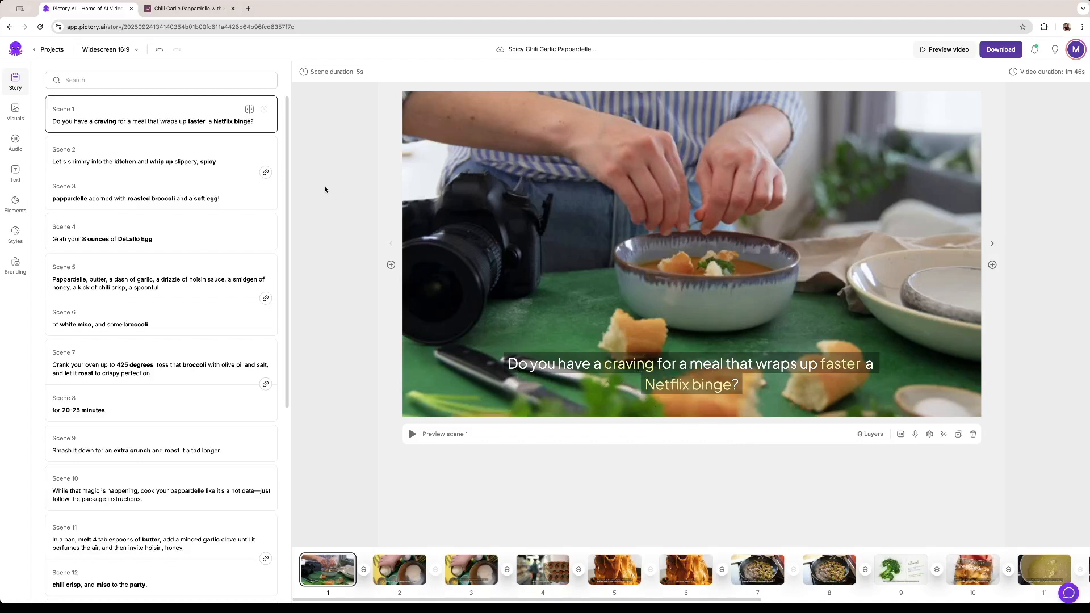
{"action": "left_click", "coordinate": [412, 435]}
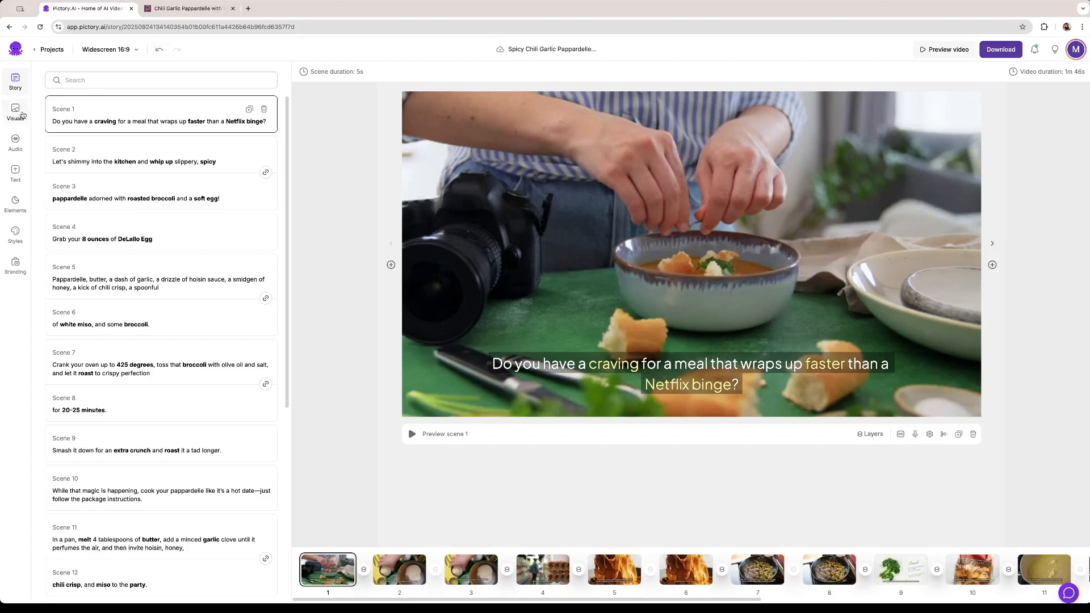
Filter the voiceover voices by adding the English (UK) accent
{"action": "left_click", "coordinate": [15, 142]}
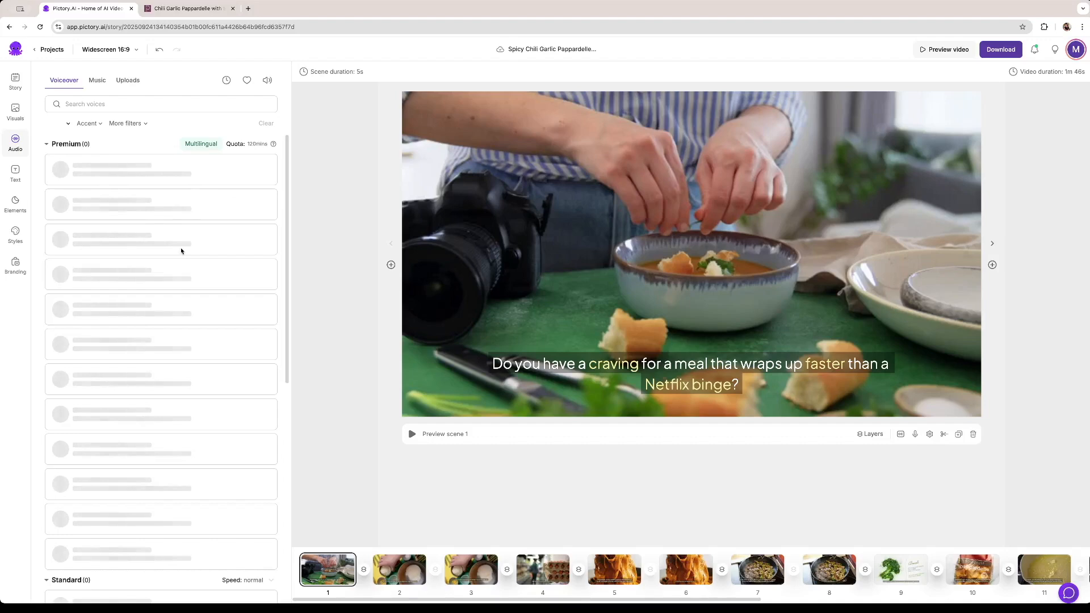
{"action": "scroll", "coordinate": [139, 310], "scroll_direction": "down", "scroll_amount": 5}
{"action": "scroll", "coordinate": [139, 310], "scroll_direction": "down", "scroll_amount": 12}
{"action": "scroll", "coordinate": [140, 309], "scroll_direction": "up", "scroll_amount": 2}
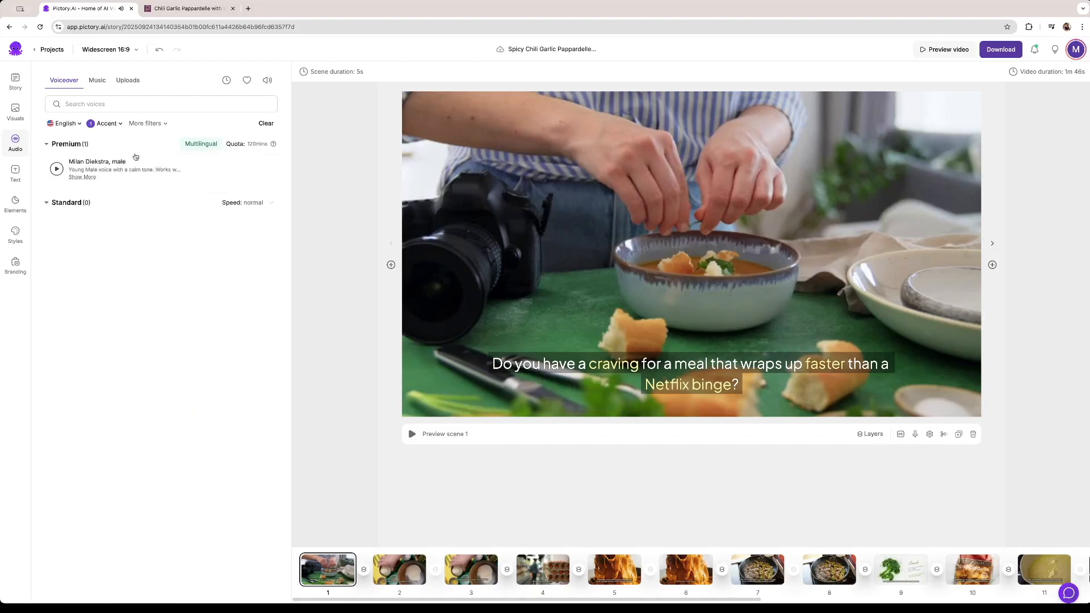
{"action": "left_click", "coordinate": [108, 124]}
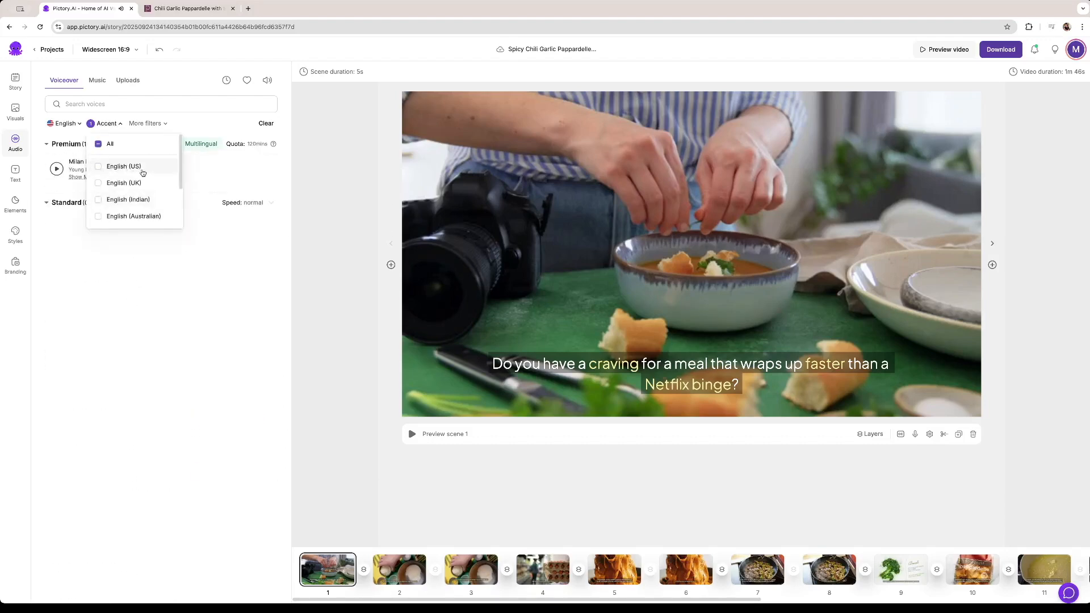
{"action": "left_click", "coordinate": [99, 183]}
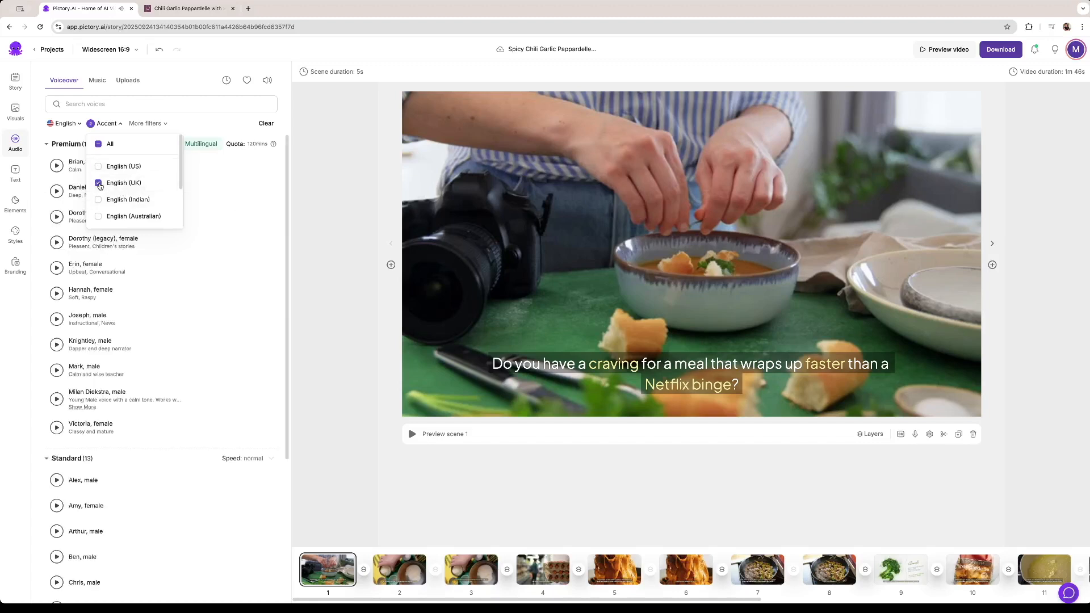
{"action": "left_click", "coordinate": [193, 130]}
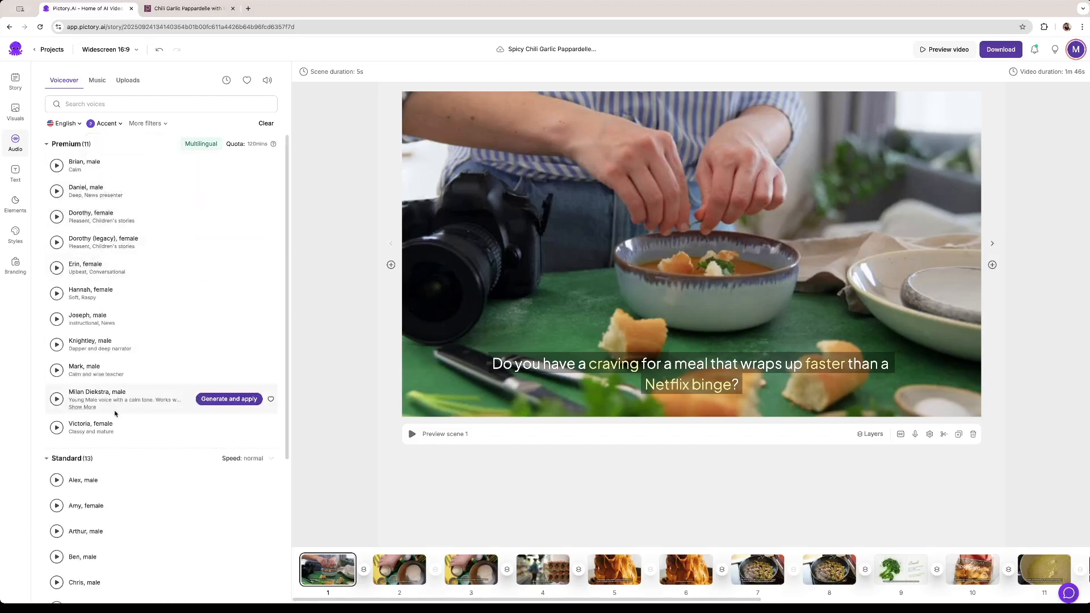
Generate and apply the upbeat, conversational female voice Erin as the voiceover, and preview it from scene 1
{"action": "left_click", "coordinate": [182, 10]}
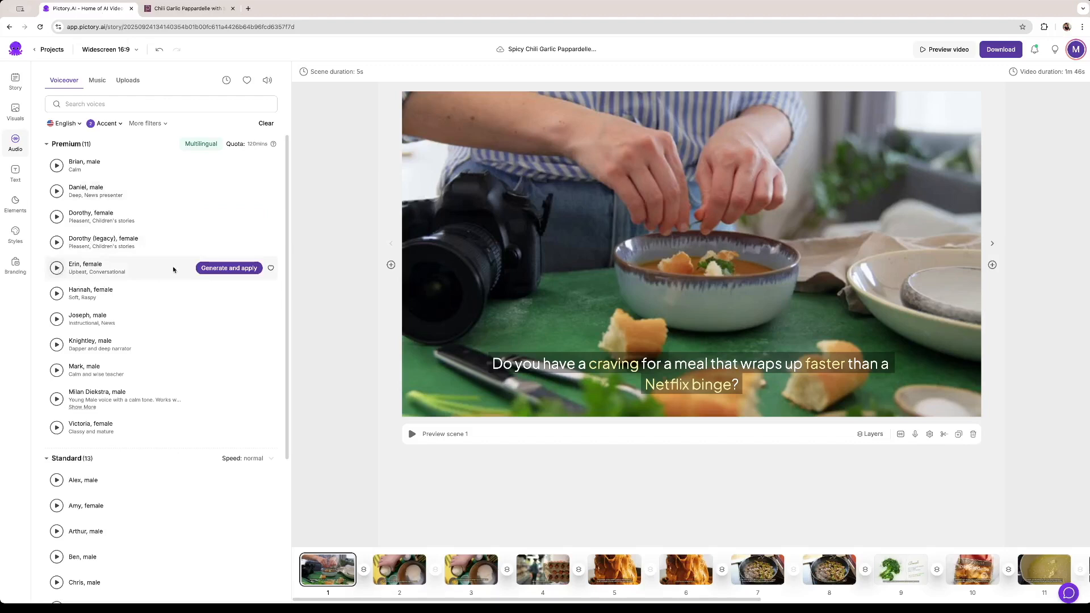
{"action": "left_click", "coordinate": [216, 269]}
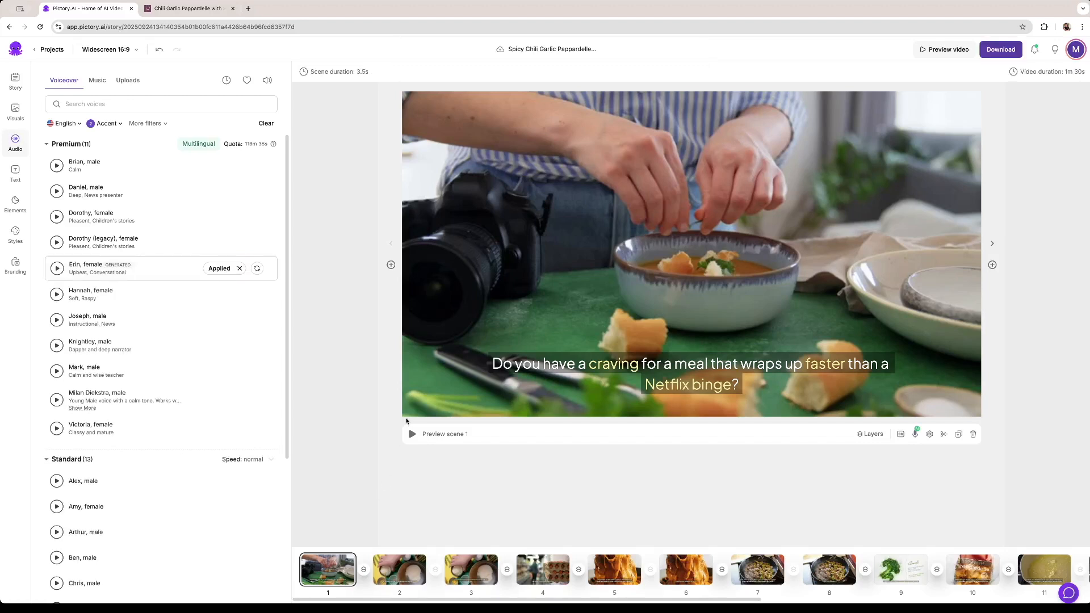
{"action": "left_click", "coordinate": [412, 435]}
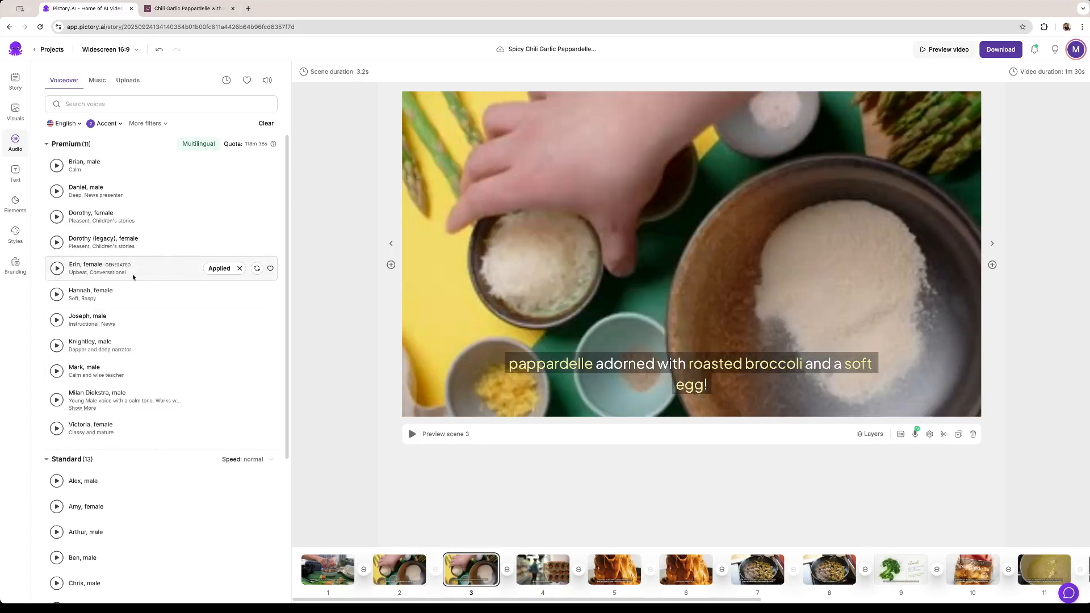
Check the voiceover options of scene 3 and the library visuals suggested for it
{"action": "left_click", "coordinate": [222, 269]}
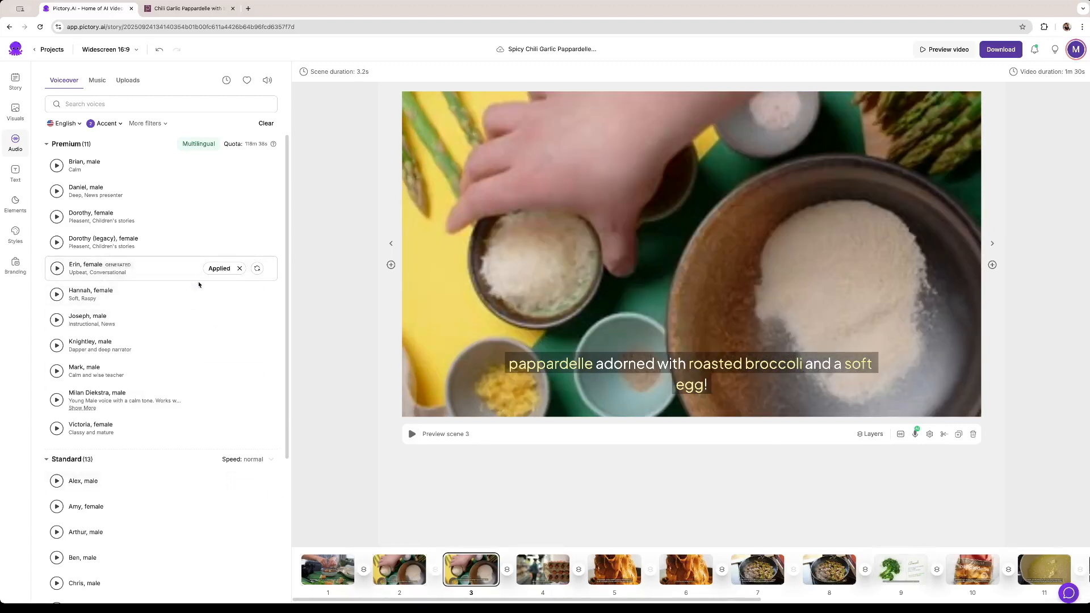
{"action": "left_click", "coordinate": [914, 435]}
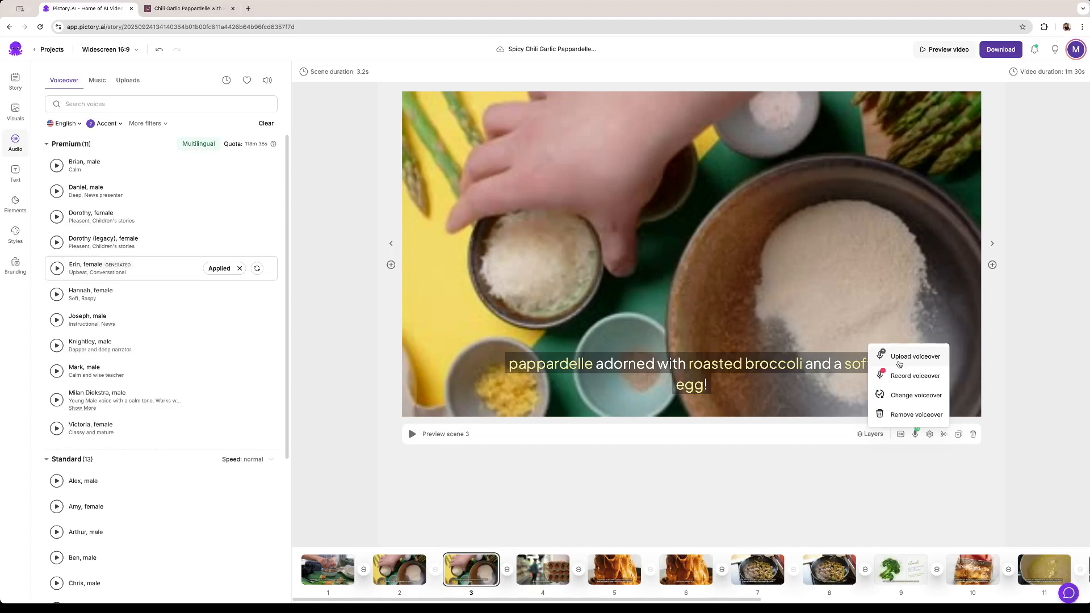
{"action": "left_click", "coordinate": [15, 113]}
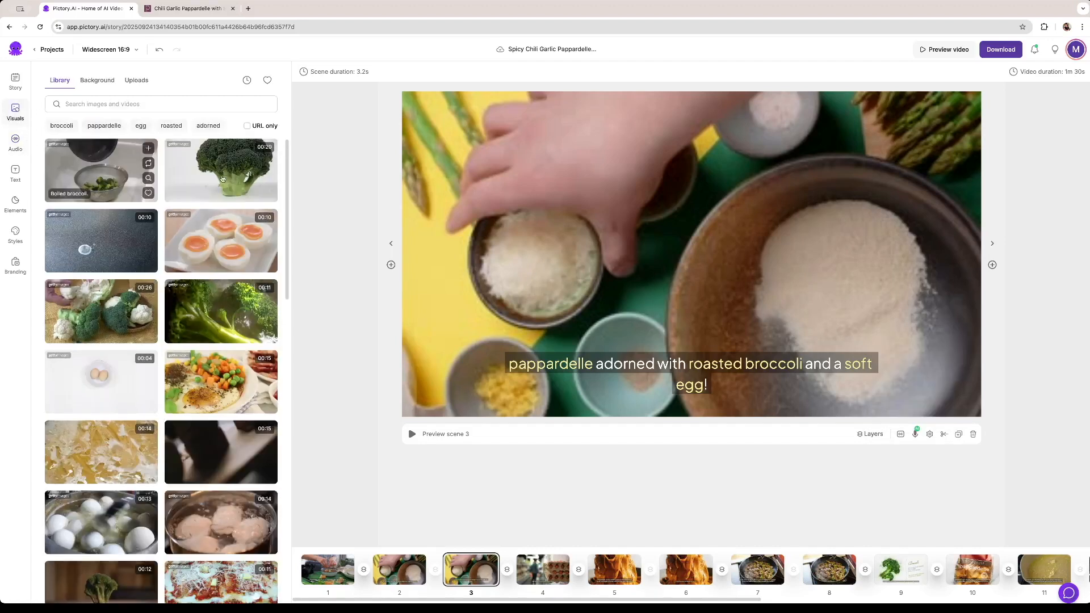
Look through scenes 1 to 6 and play the start of the full video preview
{"action": "left_click", "coordinate": [348, 558]}
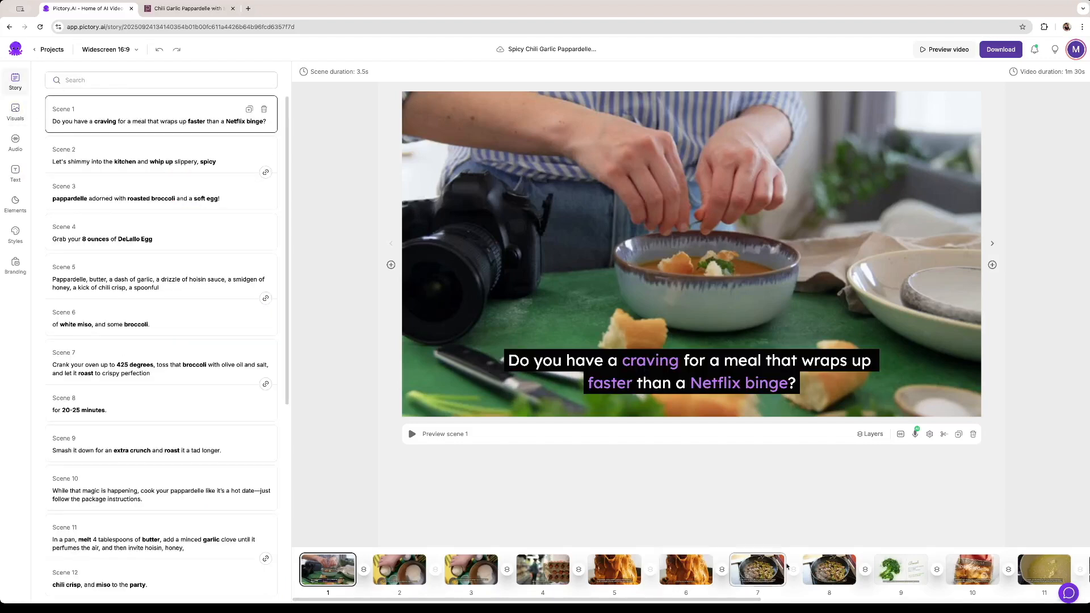
{"action": "left_click", "coordinate": [407, 572]}
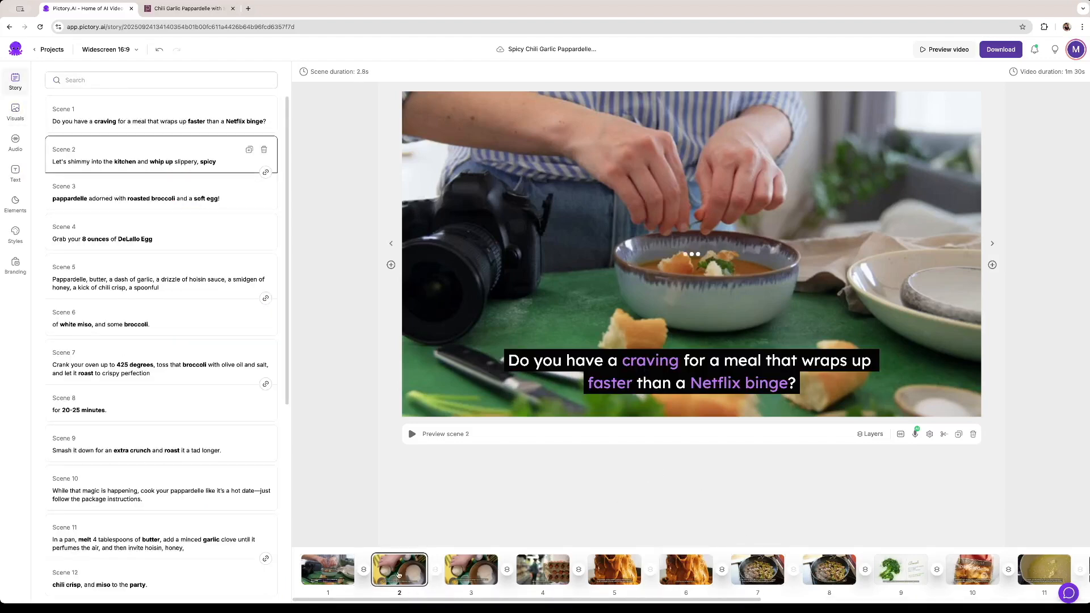
{"action": "left_click", "coordinate": [454, 565]}
{"action": "left_click", "coordinate": [529, 567]}
{"action": "left_click", "coordinate": [598, 564]}
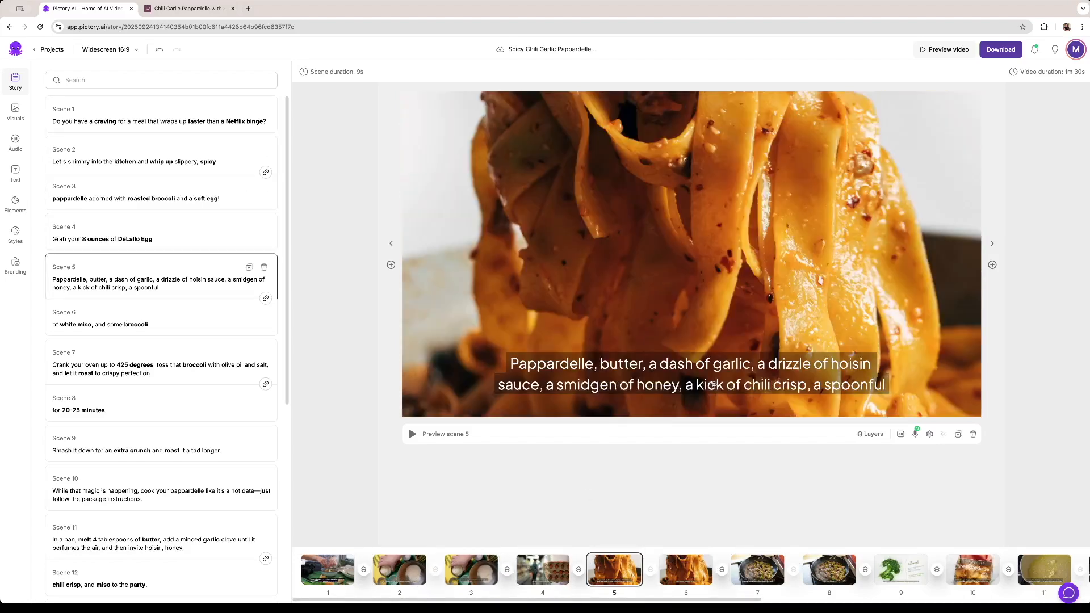
{"action": "left_click", "coordinate": [686, 569]}
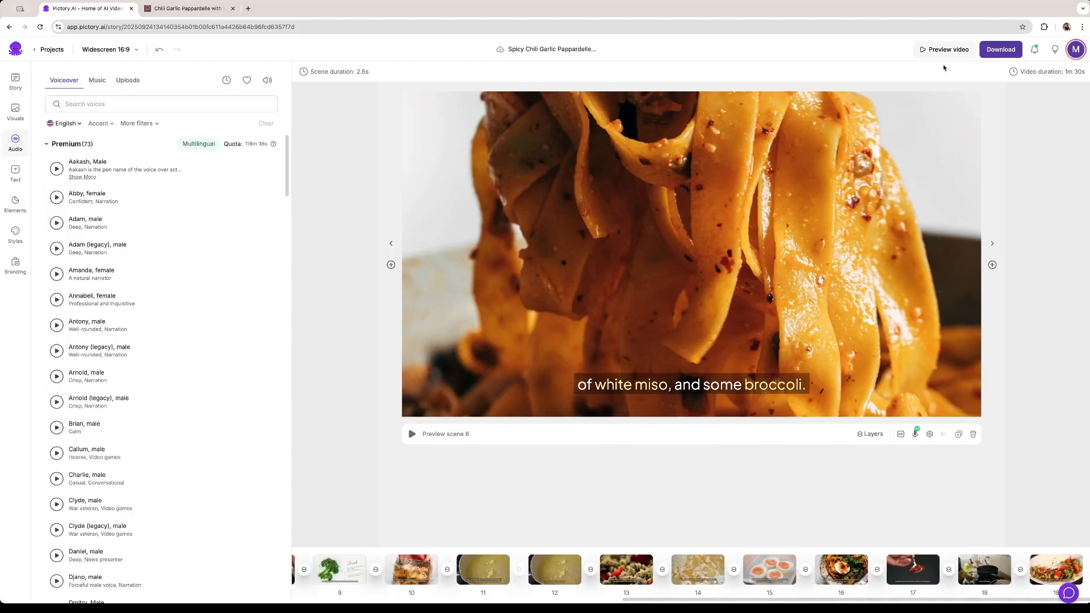
{"action": "left_click", "coordinate": [934, 51]}
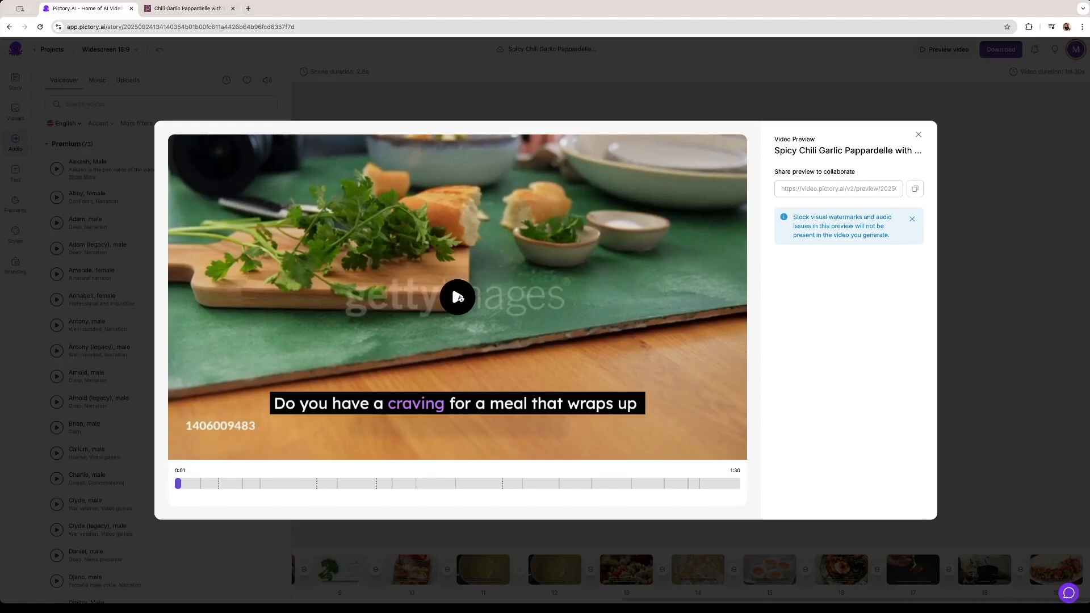
{"action": "left_click", "coordinate": [919, 135]}
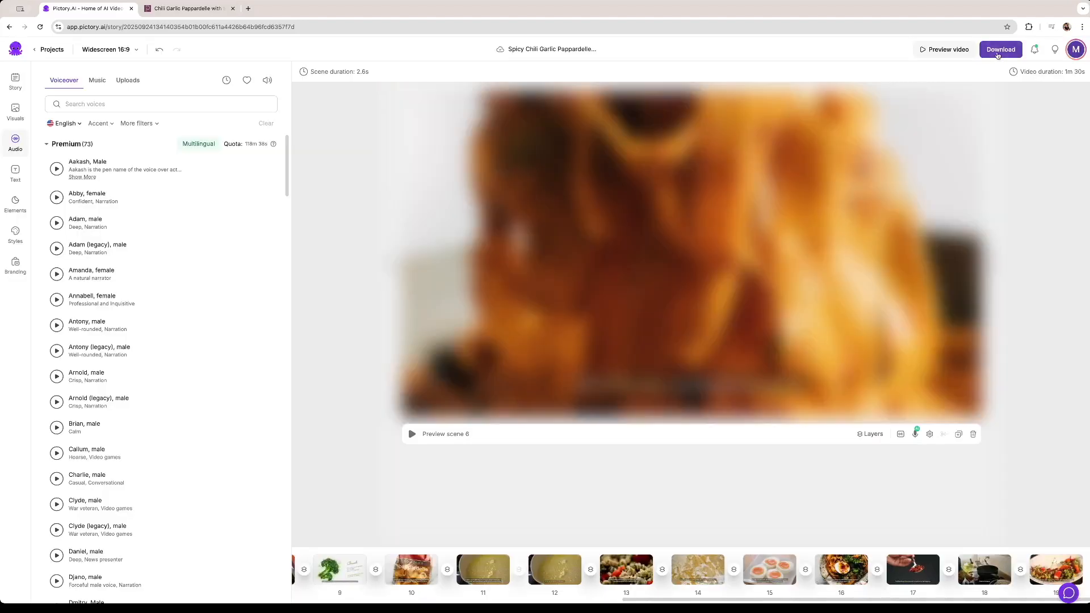
Generate the final video and save the downloaded file to the Desktop folder
{"action": "left_click", "coordinate": [994, 51]}
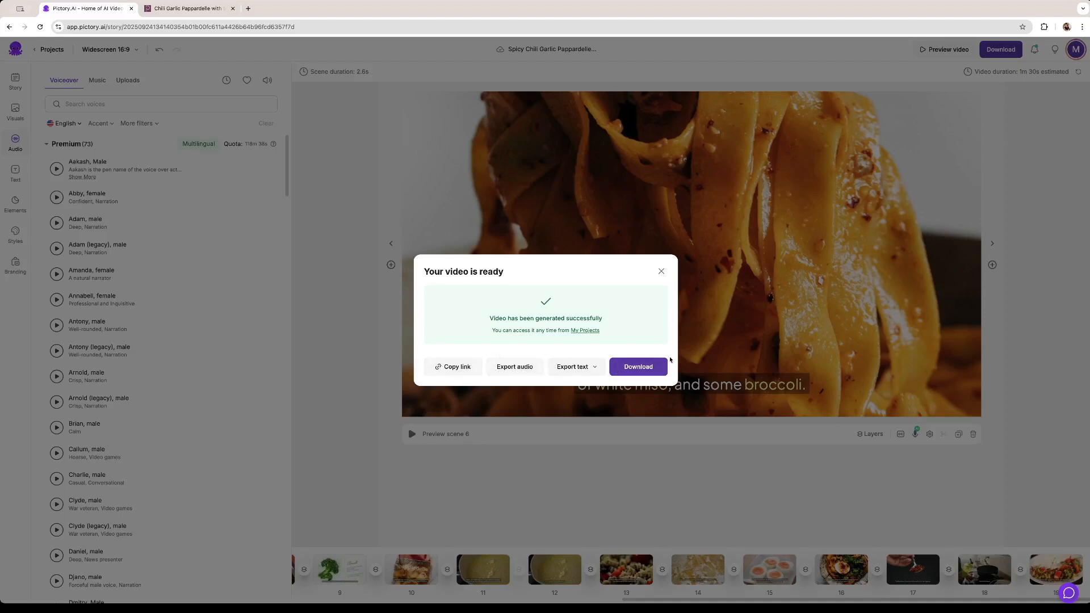
{"action": "left_click", "coordinate": [647, 368]}
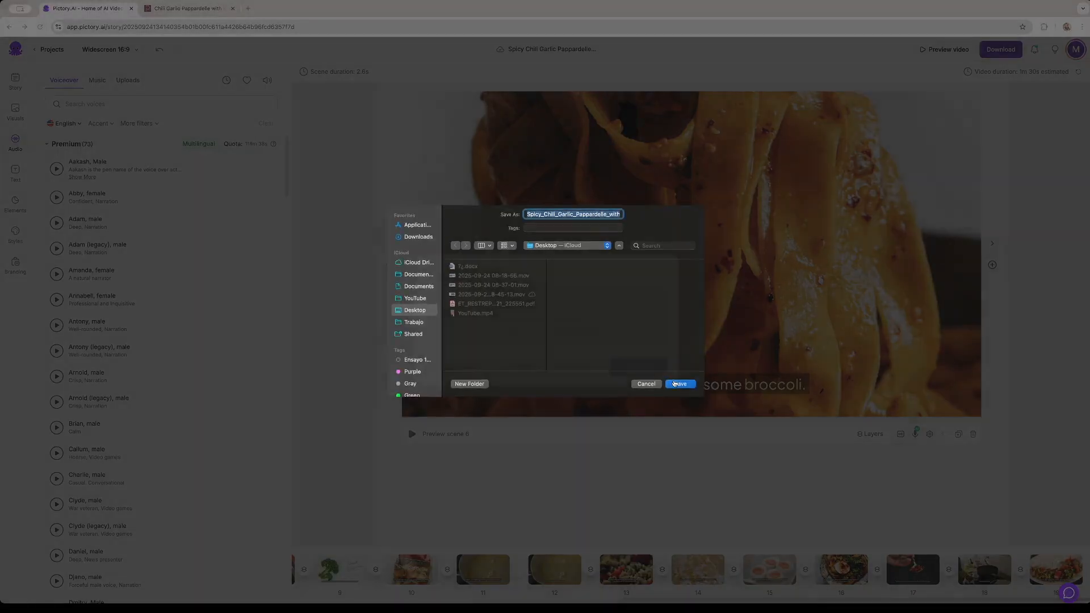
{"action": "left_click", "coordinate": [680, 385]}
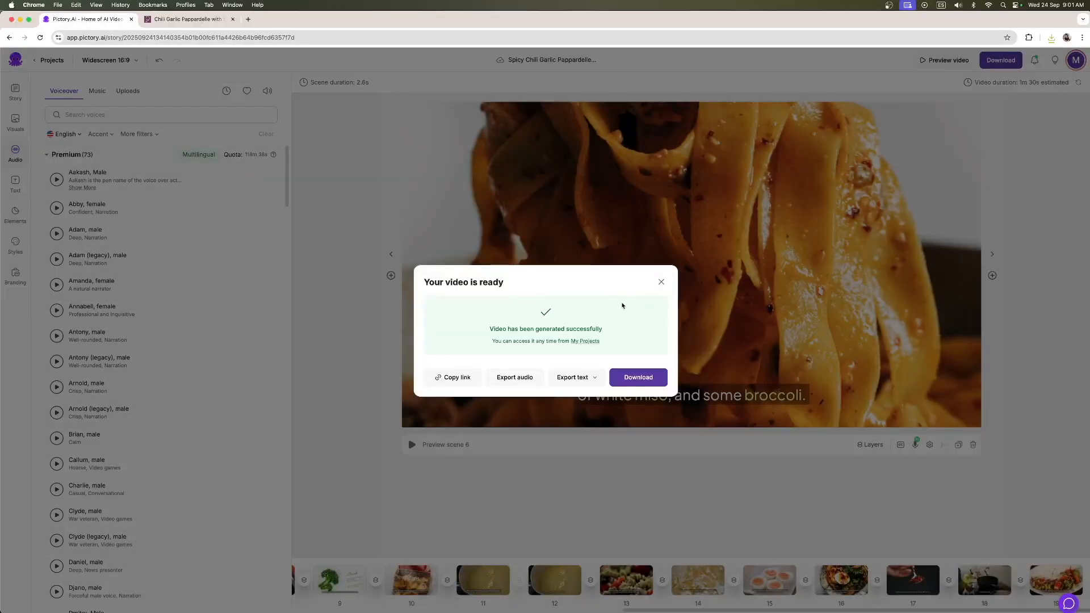
Open the downloaded Spicy_Chili_Garlic_Pappardelle_with_Roasted_Brocco.mp4 in VLC, pause it and check scenes at different points of the video
{"action": "left_click", "coordinate": [1052, 39]}
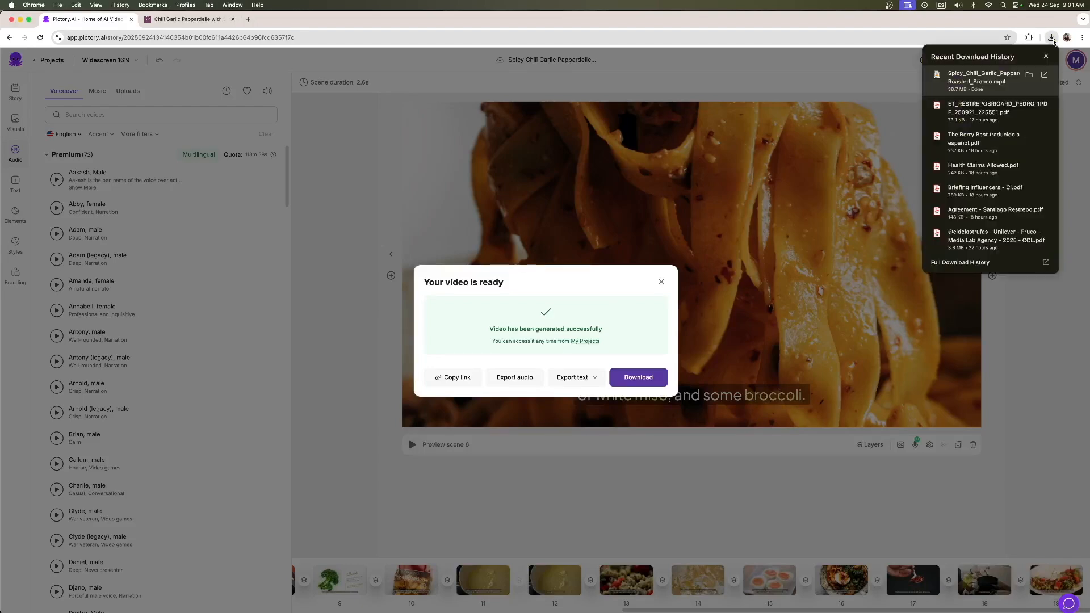
{"action": "left_click", "coordinate": [985, 78]}
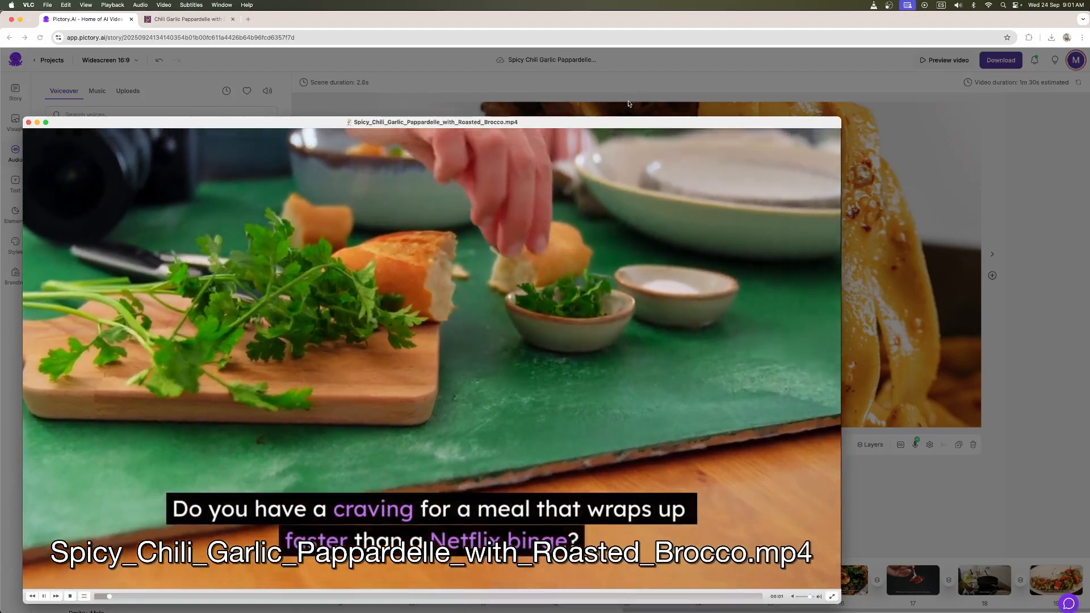
{"action": "left_click_drag", "start_coordinate": [623, 124], "coordinate": [708, 96]}
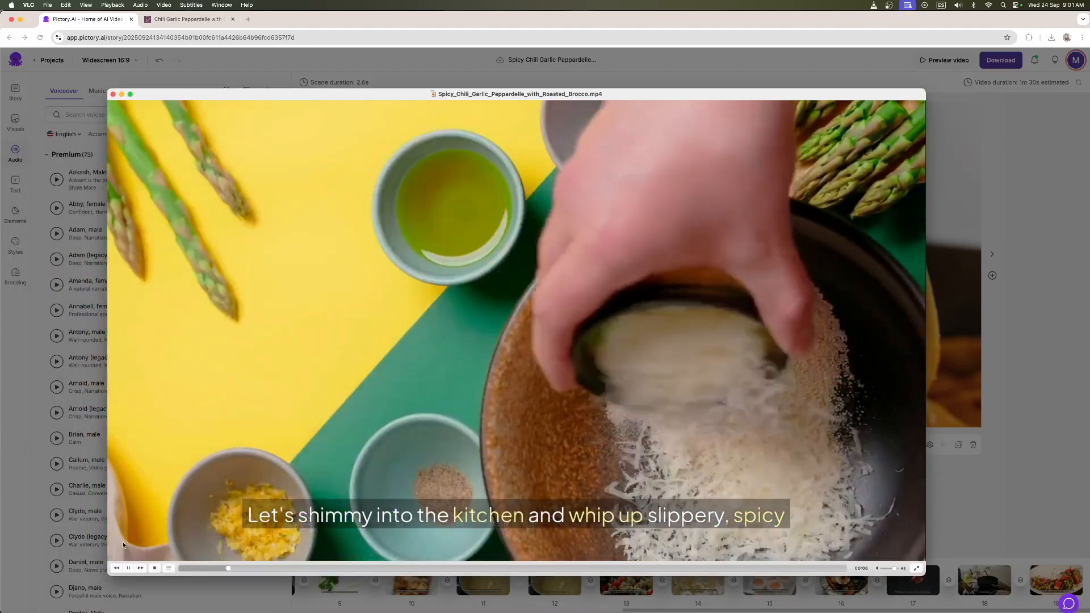
{"action": "left_click", "coordinate": [129, 567]}
{"action": "left_click_drag", "start_coordinate": [374, 568], "coordinate": [820, 569]}
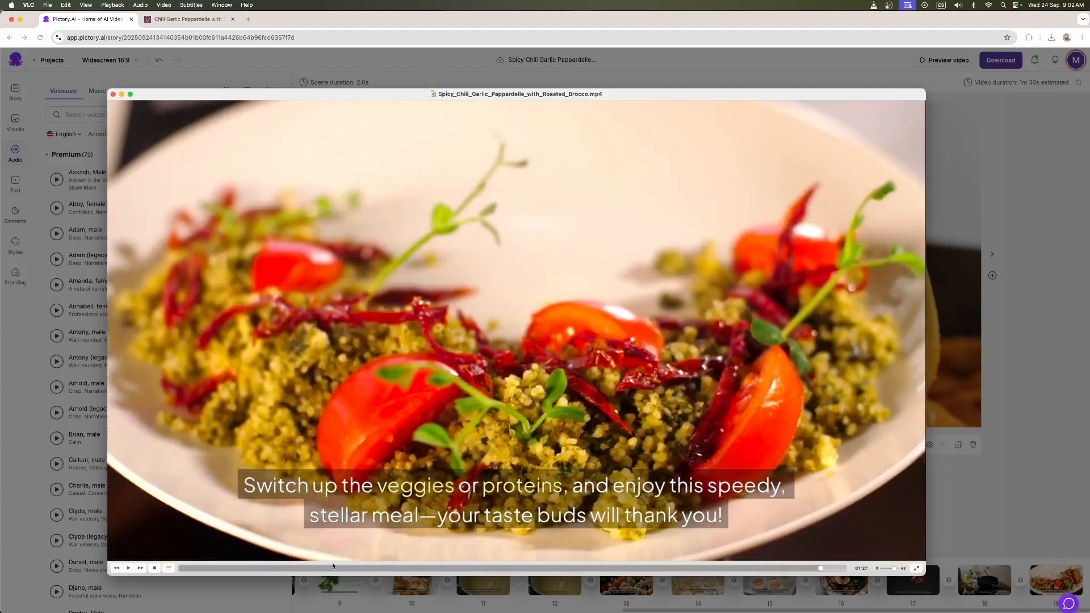
{"action": "left_click_drag", "start_coordinate": [268, 570], "coordinate": [244, 572]}
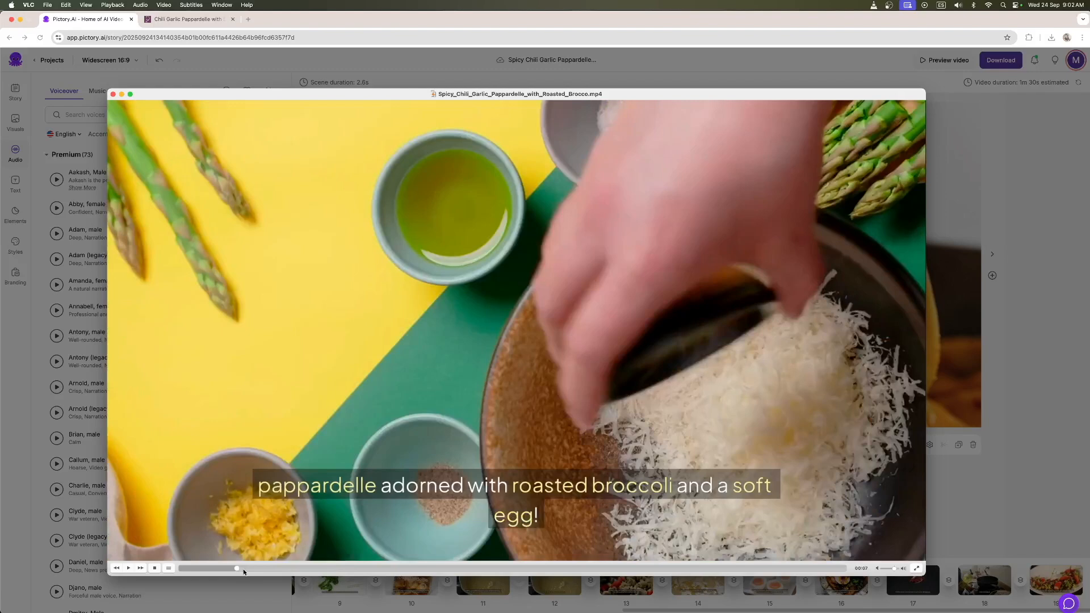
{"action": "left_click_drag", "start_coordinate": [364, 569], "coordinate": [401, 570]}
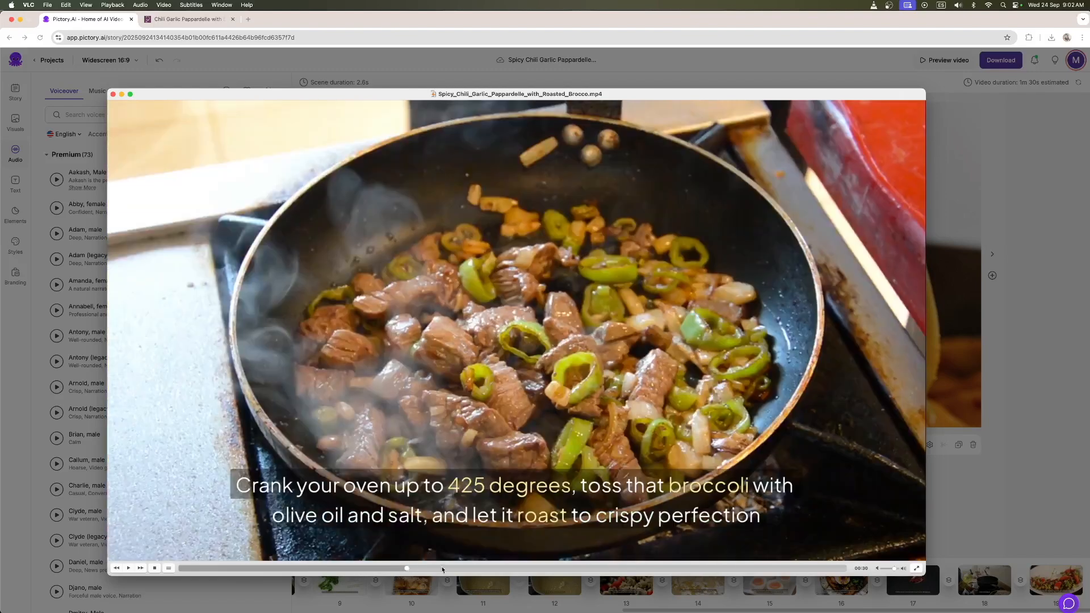